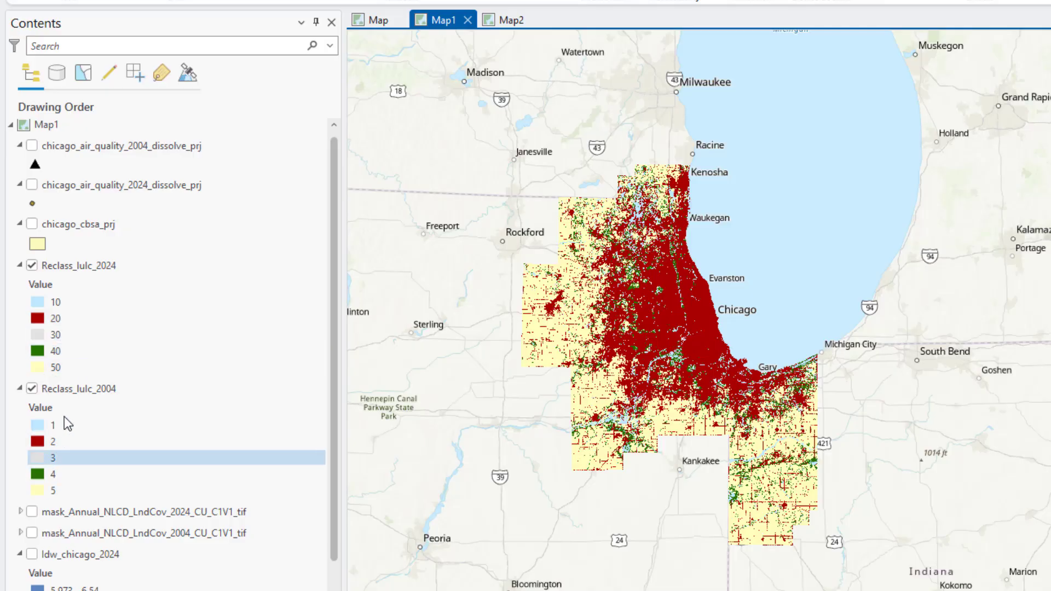
- Toggle the Reclass_lulc_2024 layer's visibility repeatedly to compare it with Reclass_lulc_2004 beneath
{"action": "left_click", "coordinate": [32, 265]}
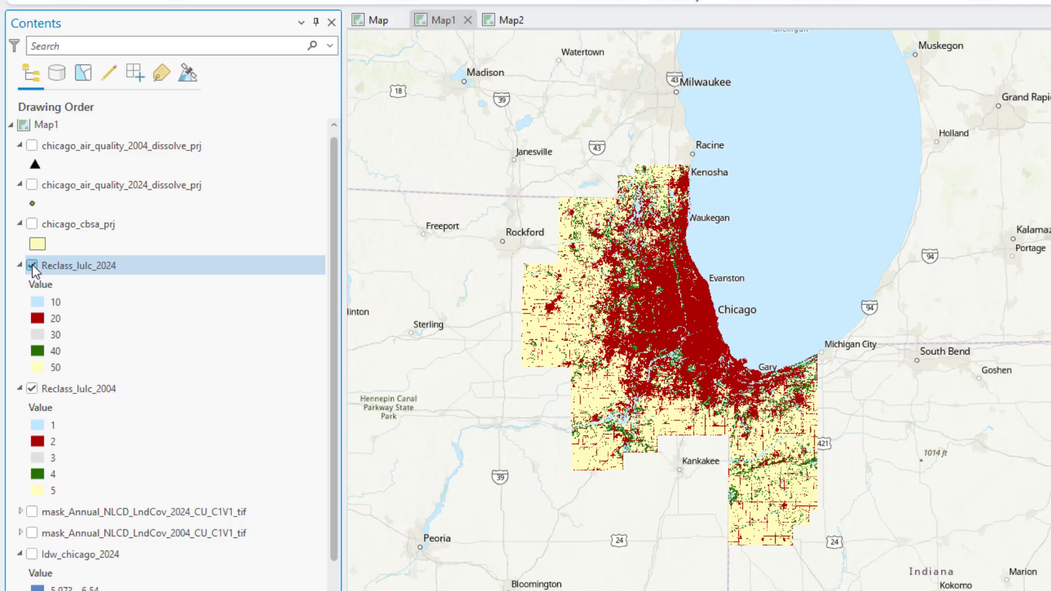
{"action": "left_click", "coordinate": [32, 264]}
{"action": "left_click", "coordinate": [32, 265]}
{"action": "left_click", "coordinate": [31, 265]}
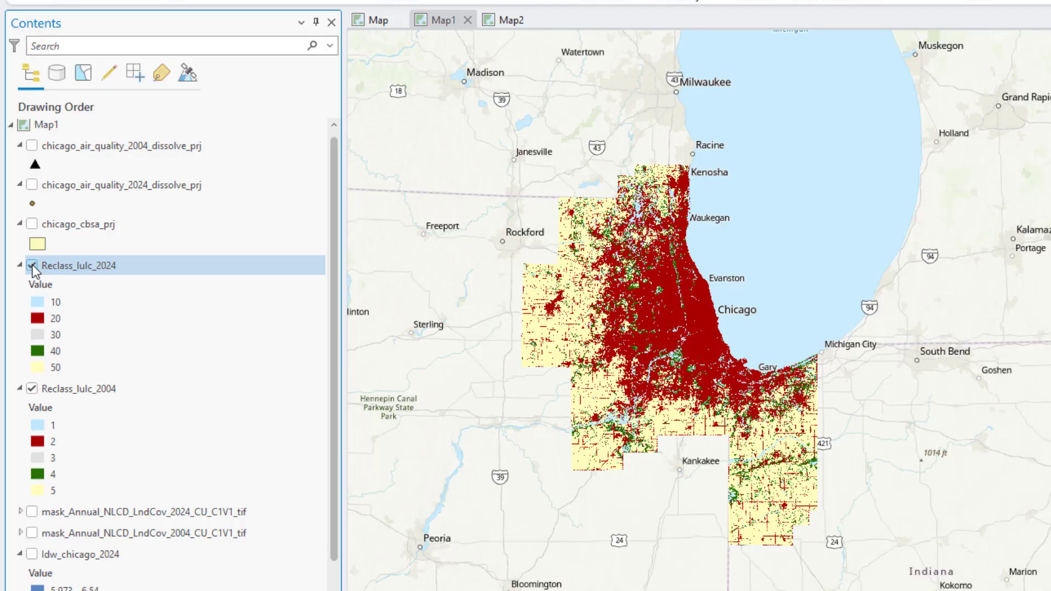
{"action": "left_click", "coordinate": [32, 265]}
{"action": "left_click", "coordinate": [32, 265]}
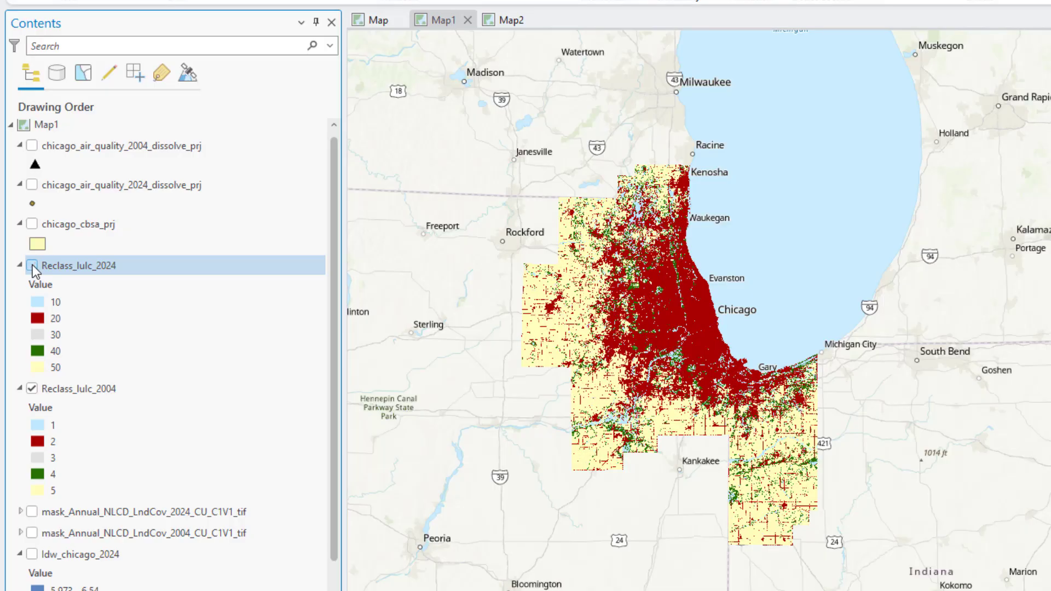
{"action": "left_click", "coordinate": [32, 264]}
{"action": "left_click", "coordinate": [32, 265]}
{"action": "left_click", "coordinate": [32, 264]}
{"action": "left_click", "coordinate": [33, 265]}
{"action": "left_click", "coordinate": [32, 265]}
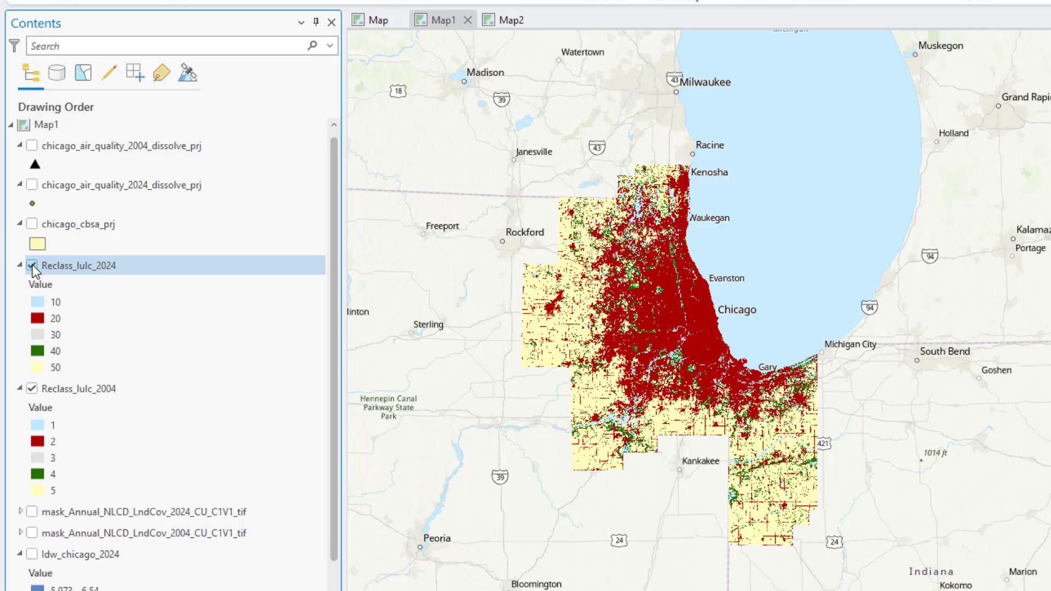
{"action": "left_click", "coordinate": [33, 265]}
{"action": "left_click", "coordinate": [32, 265]}
{"action": "left_click", "coordinate": [32, 264]}
{"action": "left_click", "coordinate": [32, 265]}
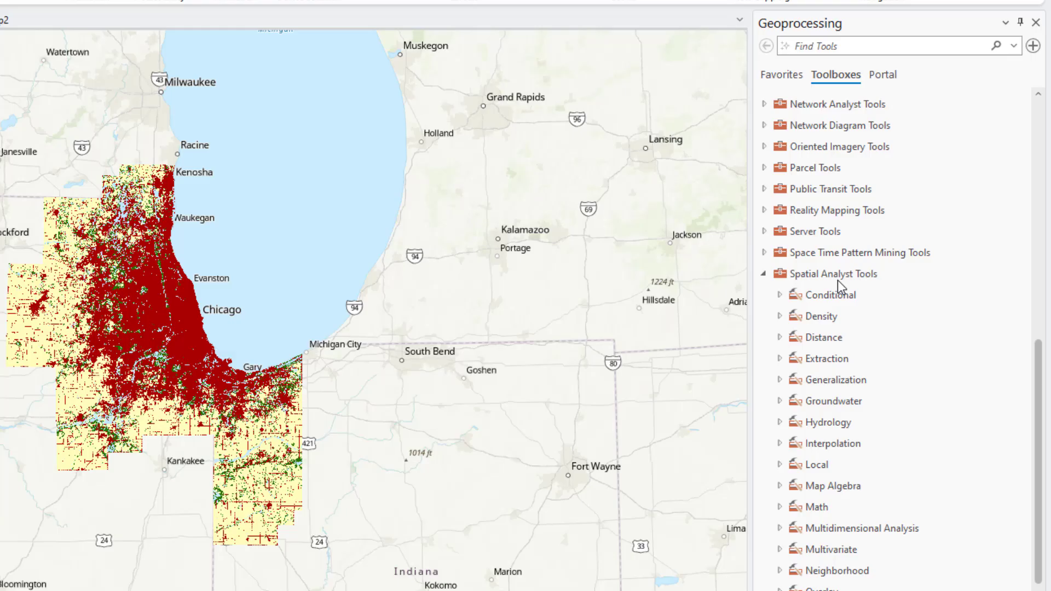
- Open the Raster Calculator tool from the Spatial Analyst Tools Map Algebra toolset
{"action": "left_click", "coordinate": [835, 279]}
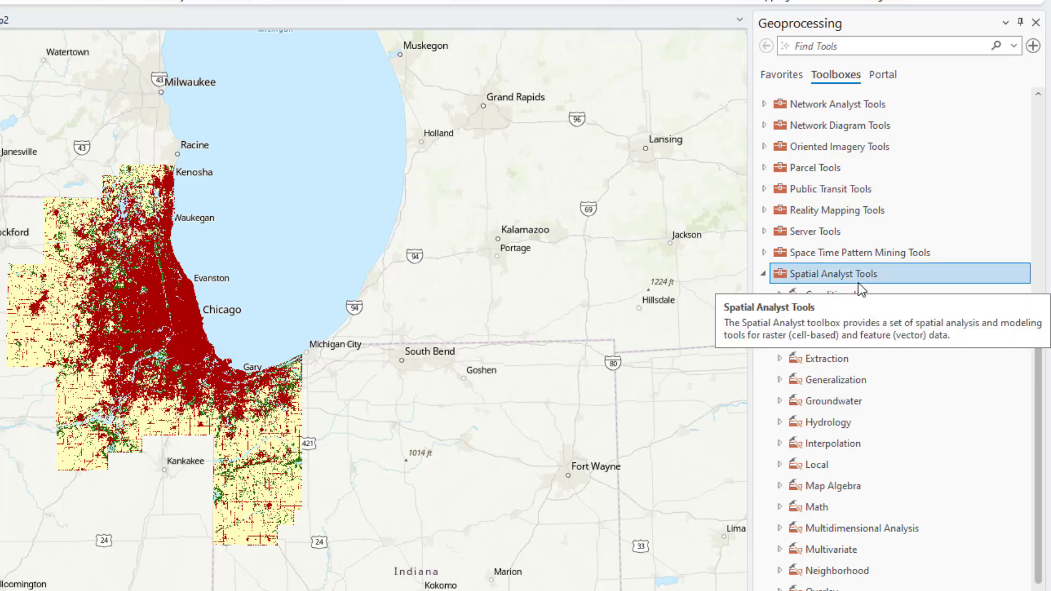
{"action": "left_click", "coordinate": [779, 507]}
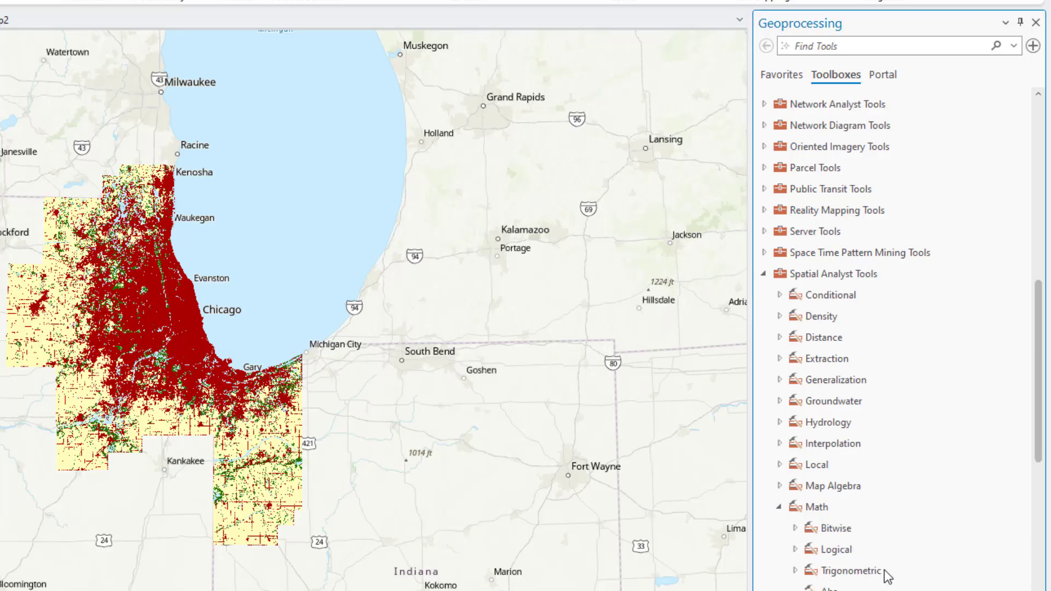
{"action": "left_click", "coordinate": [779, 508]}
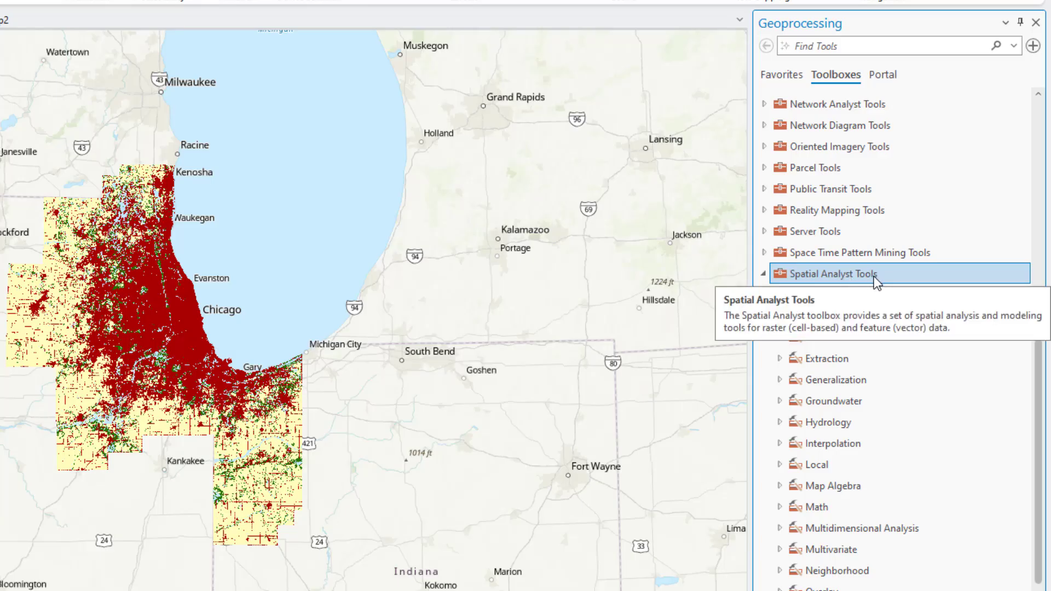
{"action": "left_click", "coordinate": [779, 486]}
{"action": "left_click", "coordinate": [870, 508]}
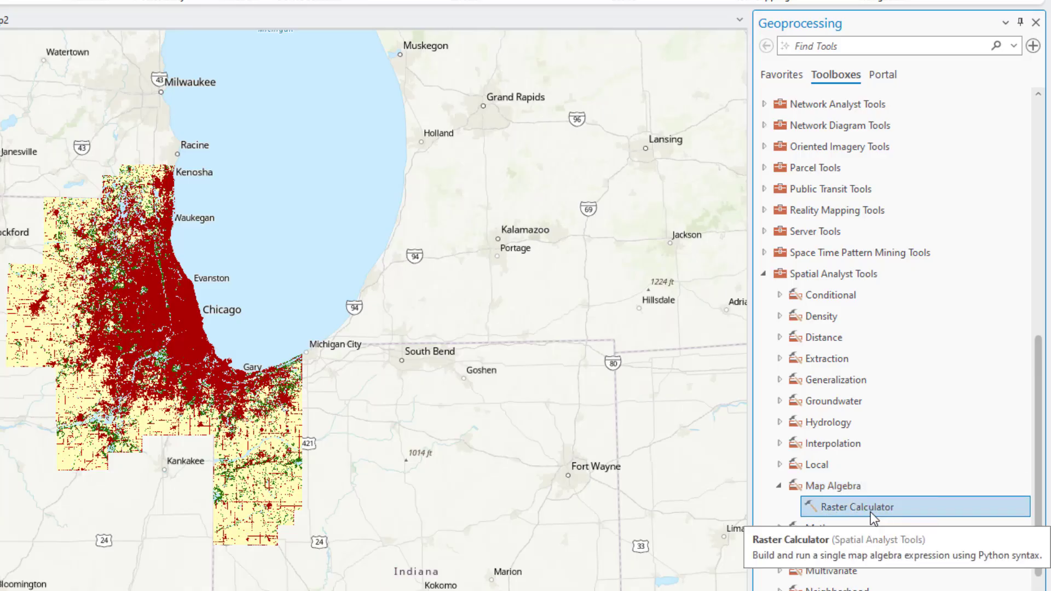
{"action": "double_click", "coordinate": [870, 512]}
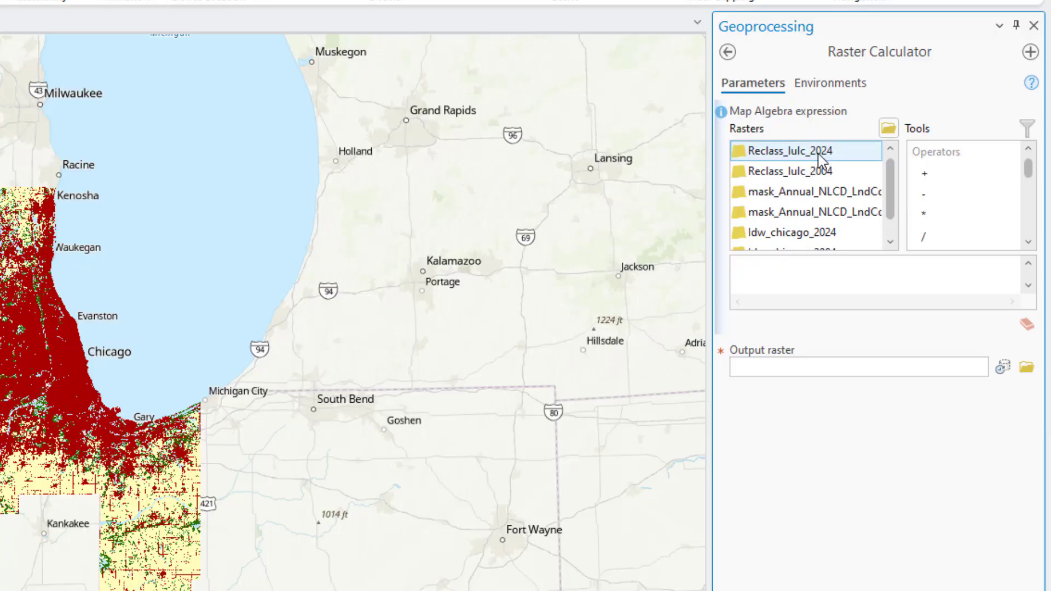
- Build the map algebra expression "Reclass_lulc_2024" + "Reclass_lulc_2004"
{"action": "left_click_drag", "start_coordinate": [846, 153], "coordinate": [844, 152]}
{"action": "double_click", "coordinate": [841, 153]}
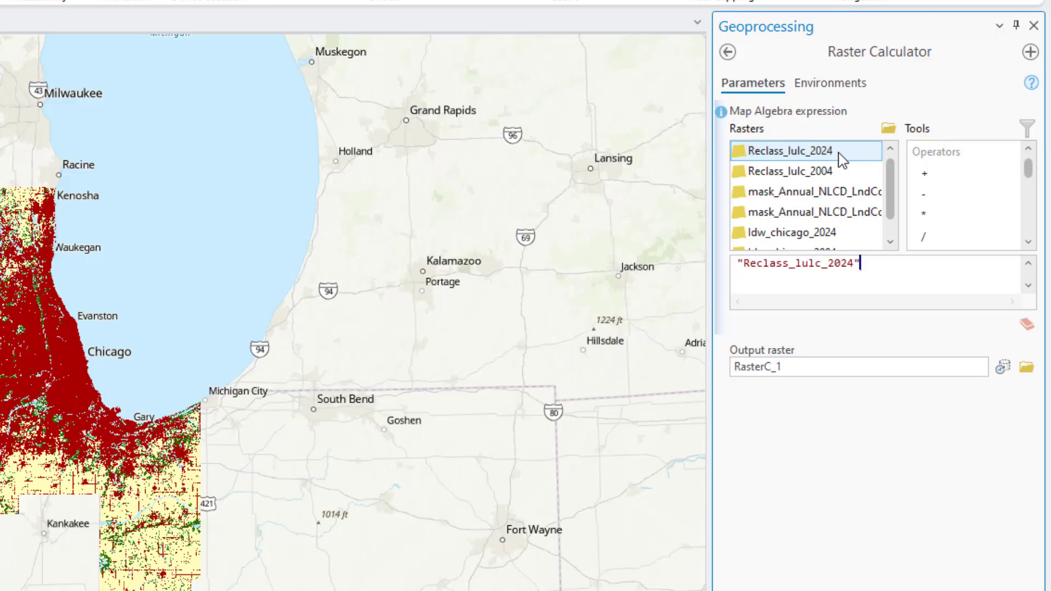
{"action": "double_click", "coordinate": [929, 195]}
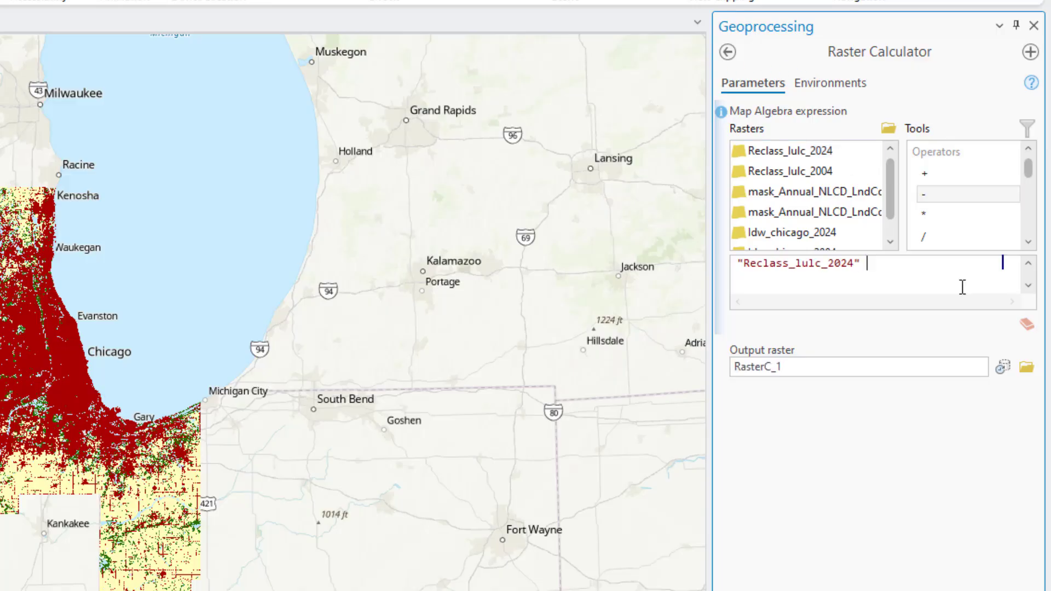
{"action": "double_click", "coordinate": [926, 174]}
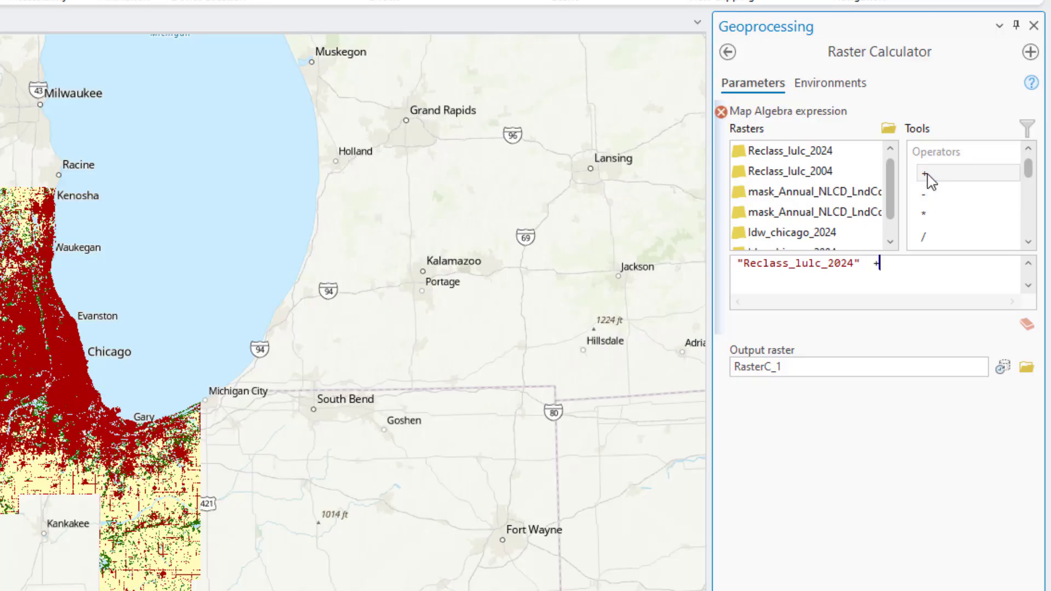
{"action": "double_click", "coordinate": [817, 173]}
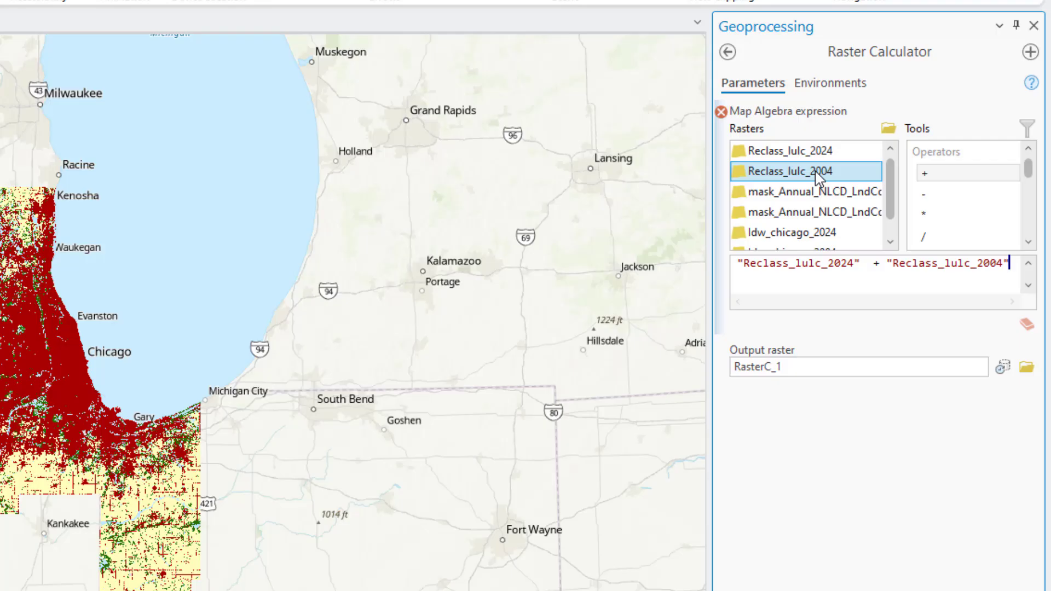
- Name the output raster change_lulc_2004_2024 in lab5.gdb and run the calculation
{"action": "left_click", "coordinate": [839, 368]}
{"action": "left_click_drag", "start_coordinate": [938, 365], "coordinate": [986, 363]}
{"action": "type", "text": "chan"}
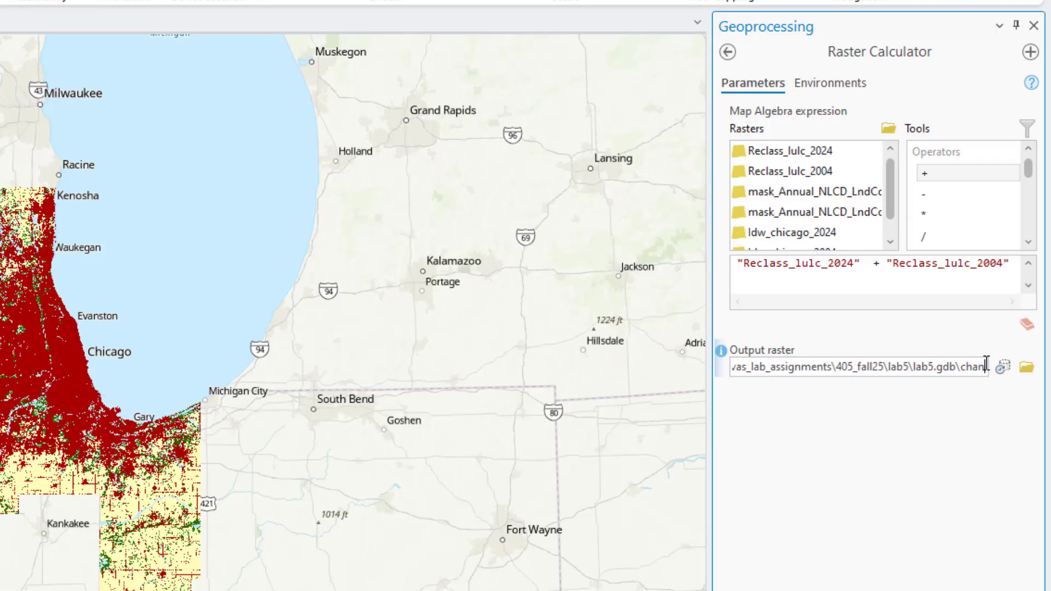
{"action": "type", "text": "ge_l"}
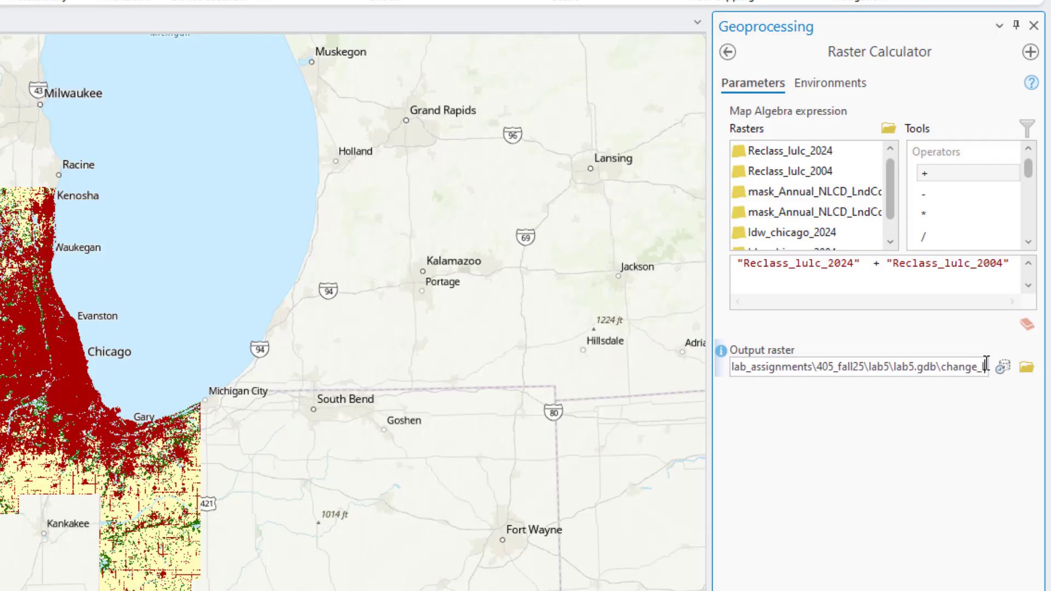
{"action": "type", "text": "ulc_2004"}
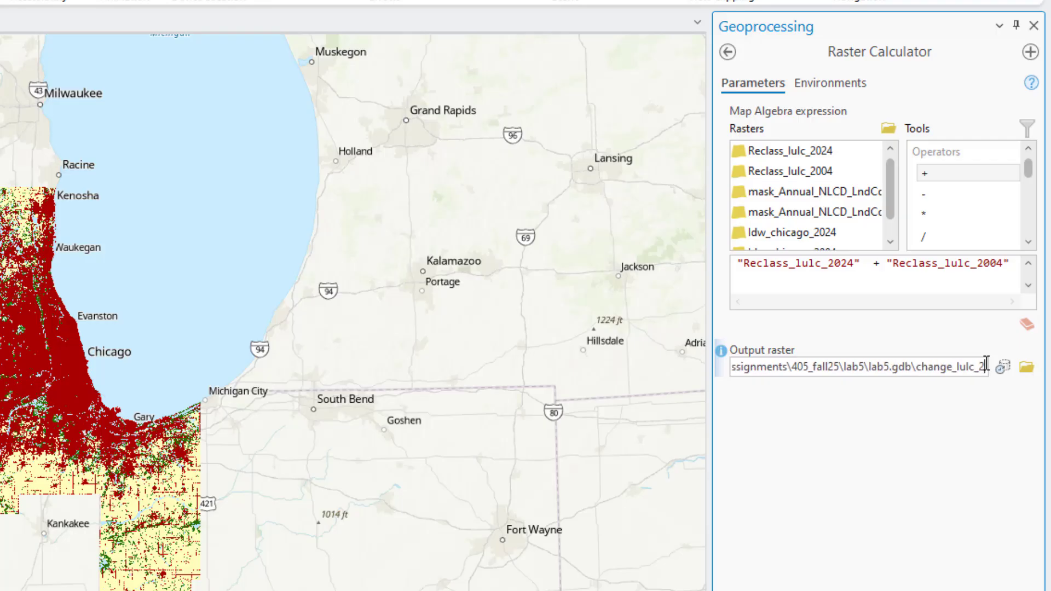
{"action": "type", "text": "_2024"}
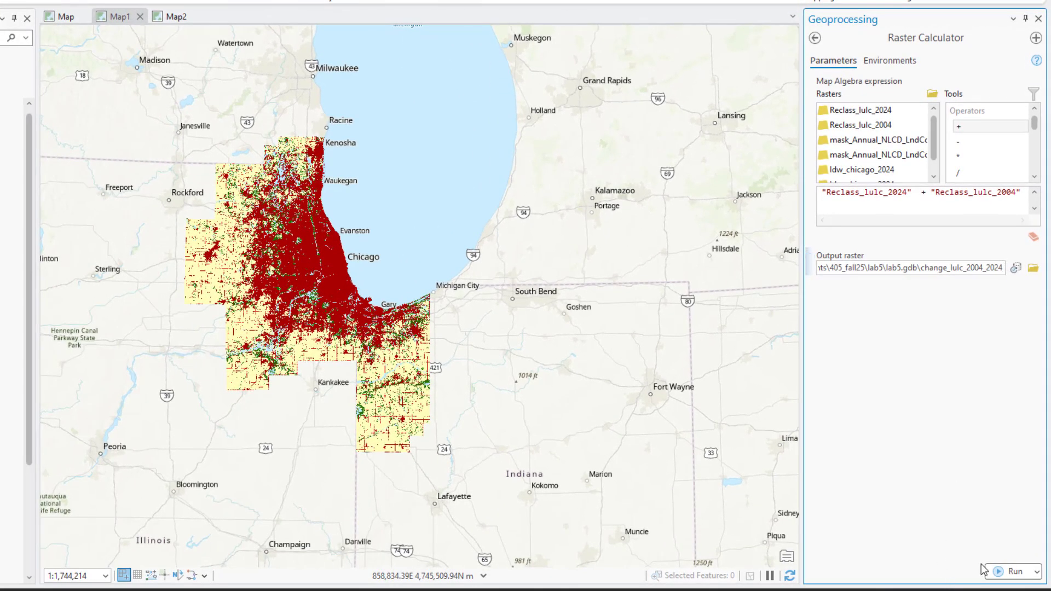
{"action": "left_click", "coordinate": [985, 570]}
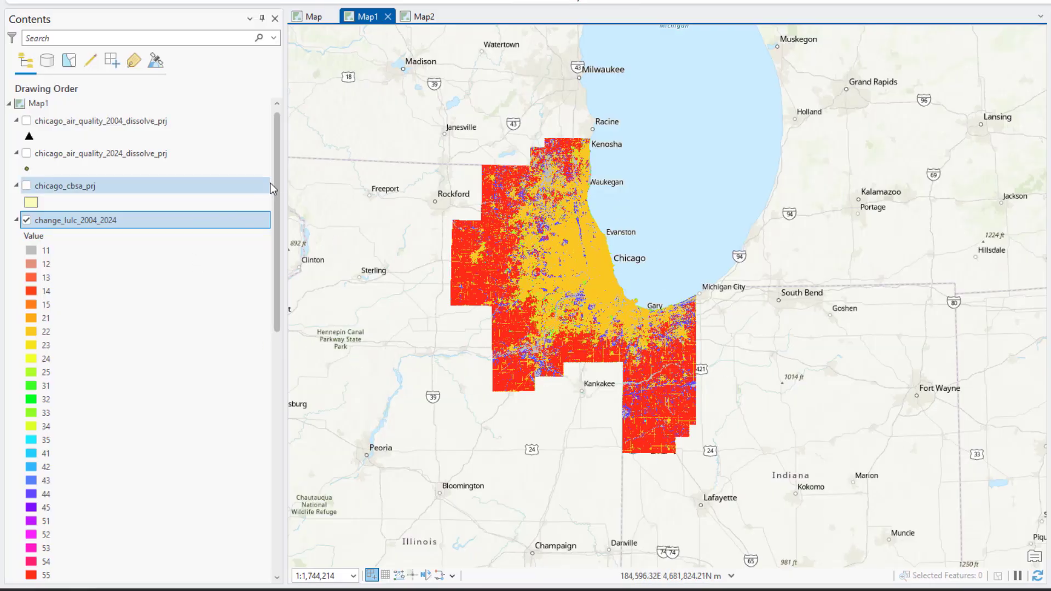
- Recolor classes 11 and 22 of change_lulc_2004_2024 light grey
{"action": "left_click_drag", "start_coordinate": [277, 182], "coordinate": [277, 224]}
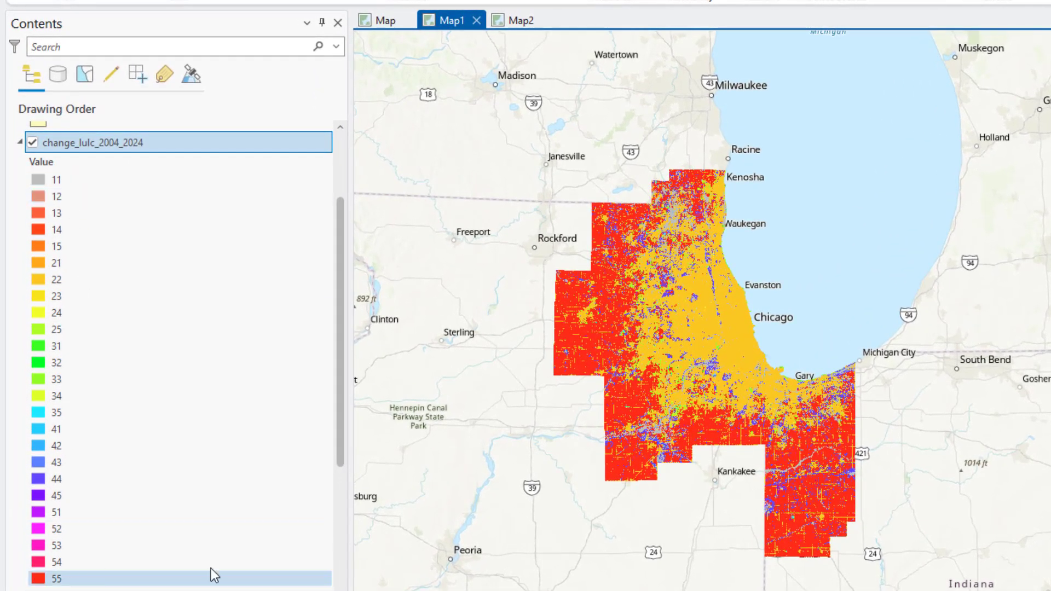
{"action": "left_click_drag", "start_coordinate": [338, 453], "coordinate": [340, 502]}
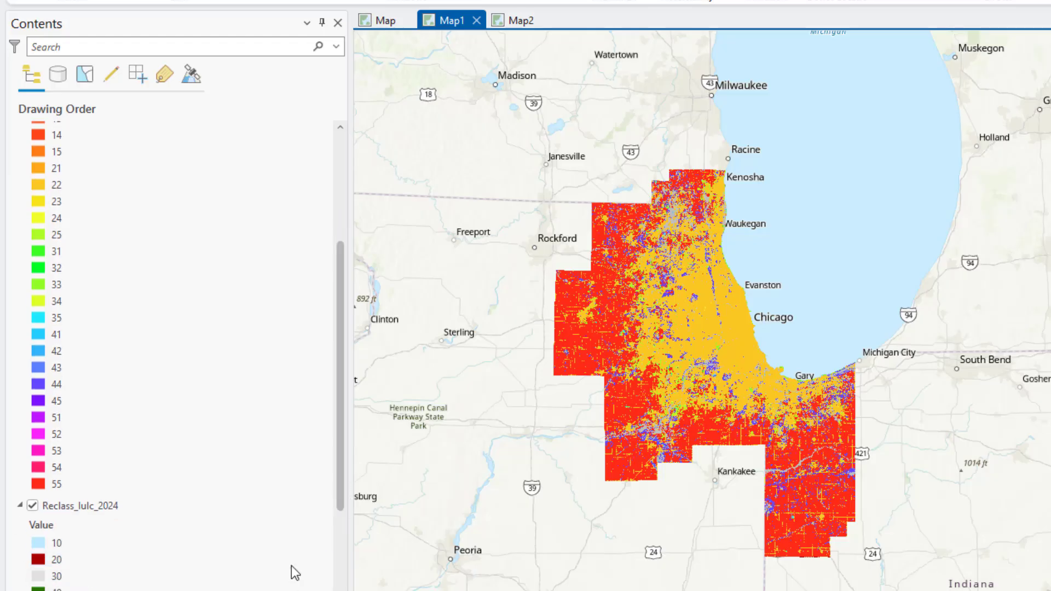
{"action": "left_click_drag", "start_coordinate": [339, 462], "coordinate": [333, 509]}
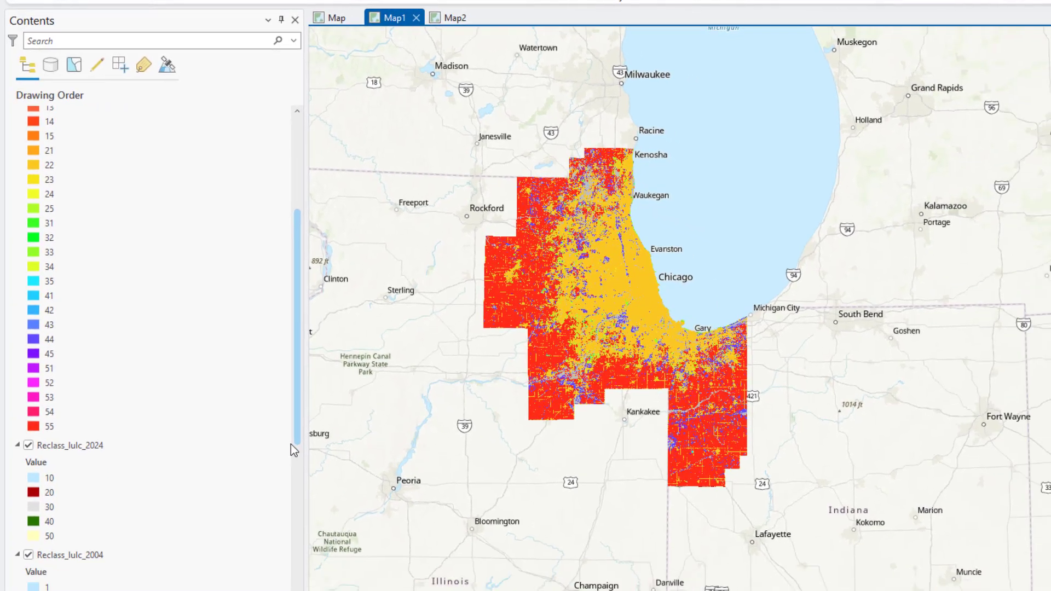
{"action": "left_click_drag", "start_coordinate": [290, 444], "coordinate": [291, 450]}
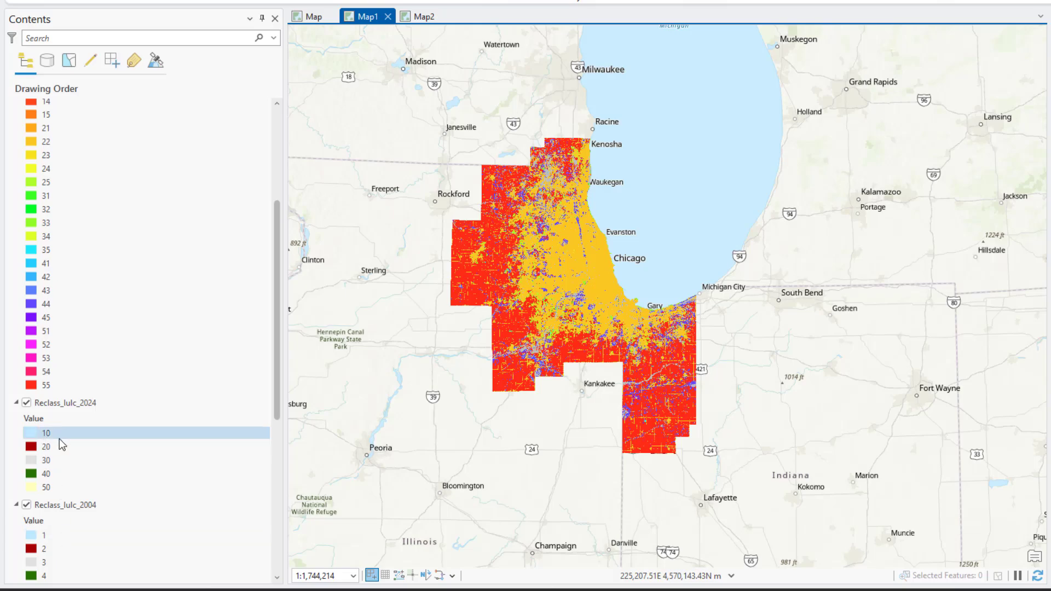
{"action": "left_click_drag", "start_coordinate": [275, 400], "coordinate": [269, 296]}
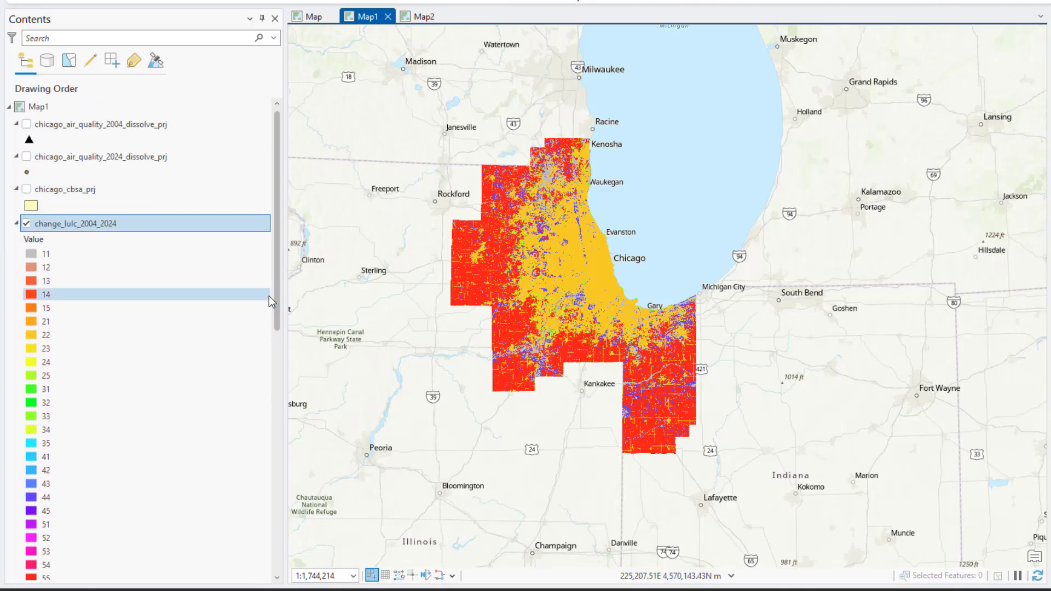
{"action": "left_click", "coordinate": [34, 255]}
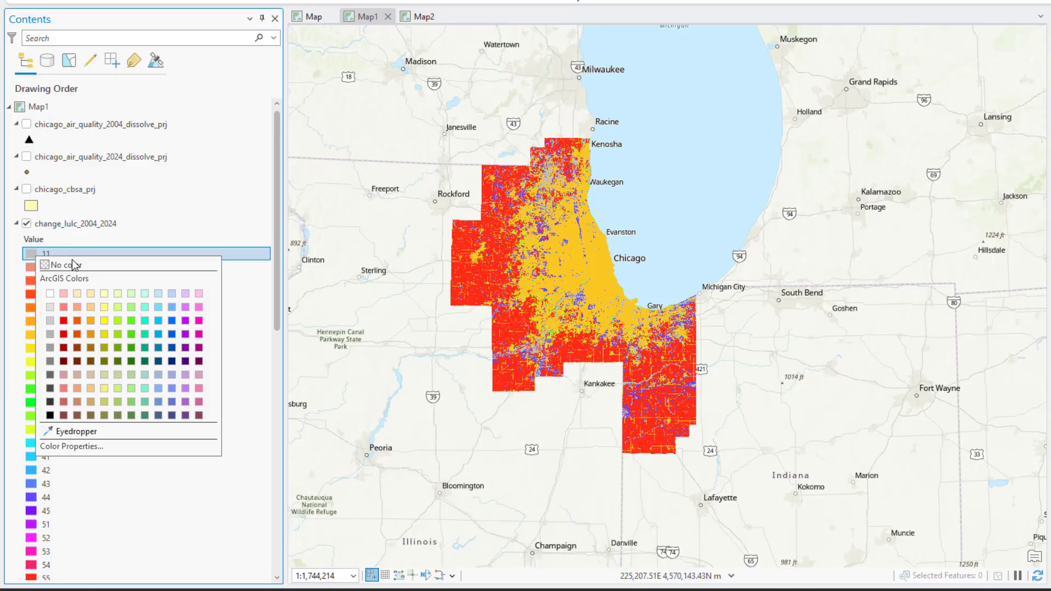
{"action": "left_click", "coordinate": [50, 308]}
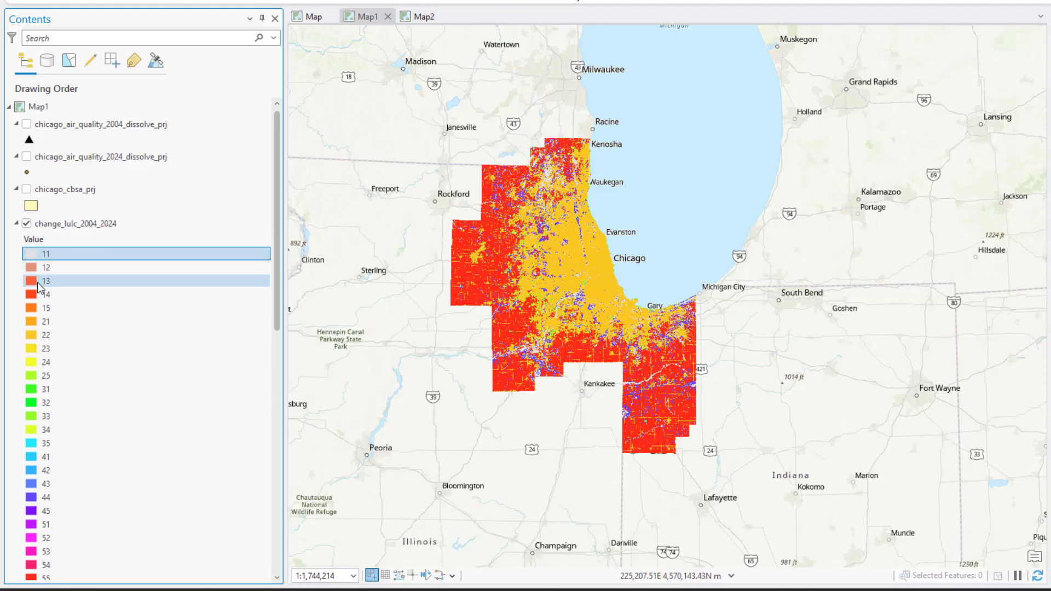
{"action": "mouse_move", "coordinate": [274, 316]}
{"action": "left_mouse_down"}
{"action": "mouse_move", "coordinate": [265, 446]}
{"action": "mouse_move", "coordinate": [274, 323]}
{"action": "left_mouse_up"}
{"action": "left_click", "coordinate": [31, 319]}
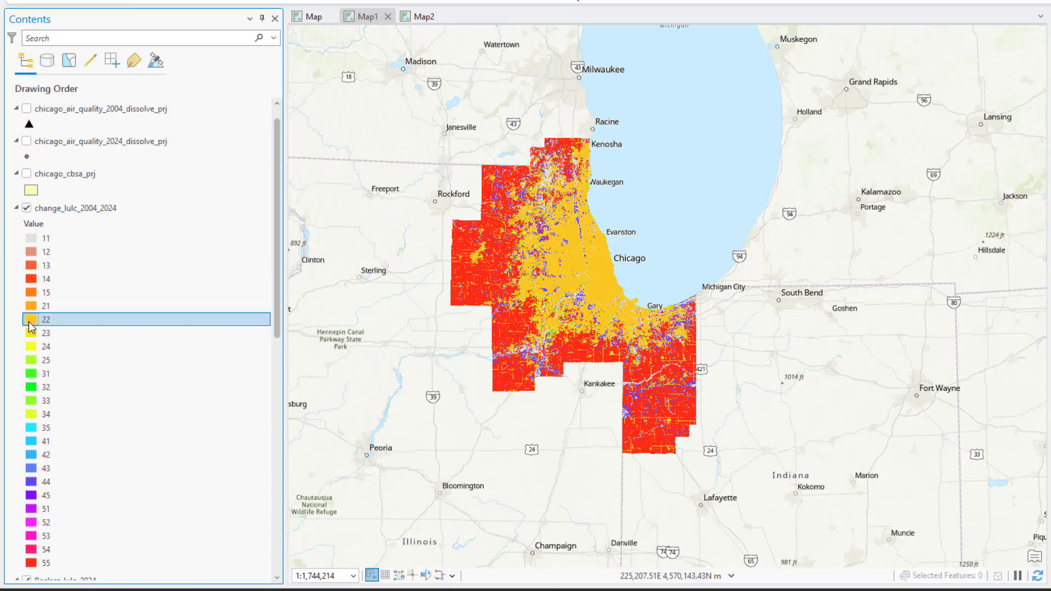
{"action": "left_click", "coordinate": [41, 372]}
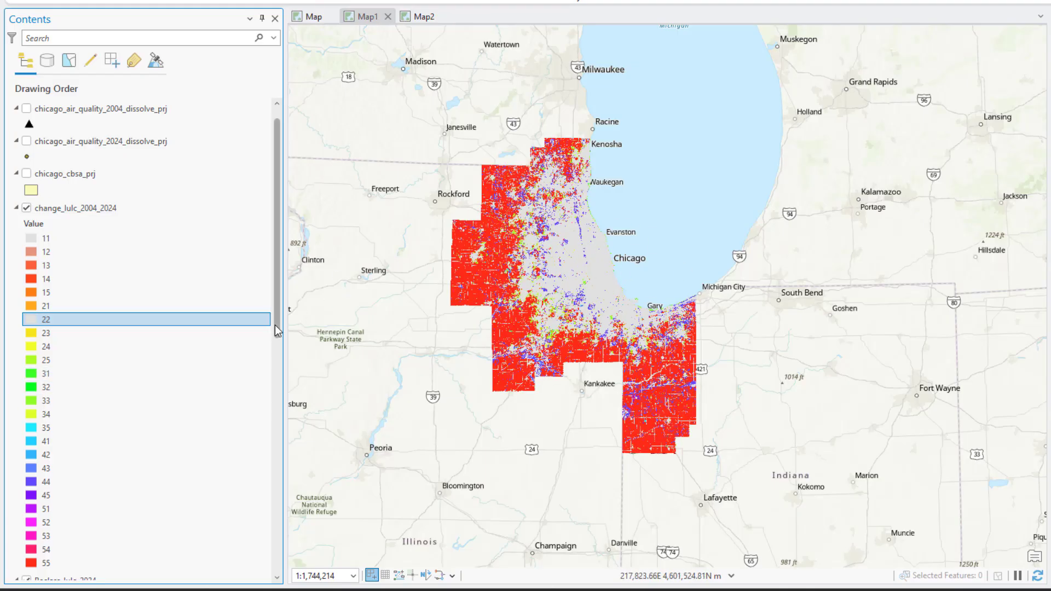
- Recolor classes 33, 44 and 55 of change_lulc_2004_2024 light grey as well
{"action": "left_click_drag", "start_coordinate": [279, 323], "coordinate": [276, 372]}
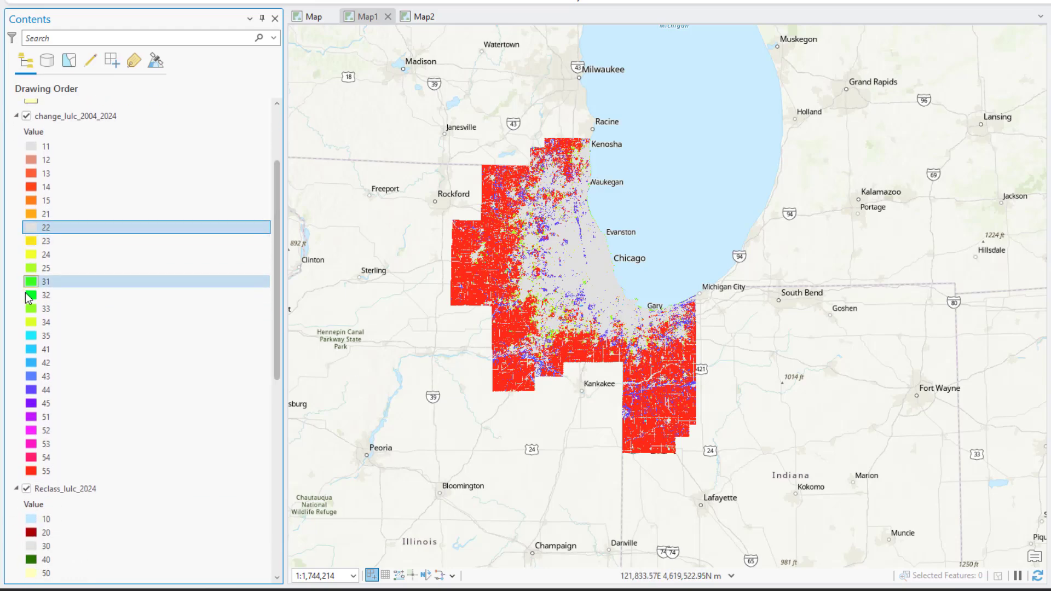
{"action": "left_click", "coordinate": [31, 310]}
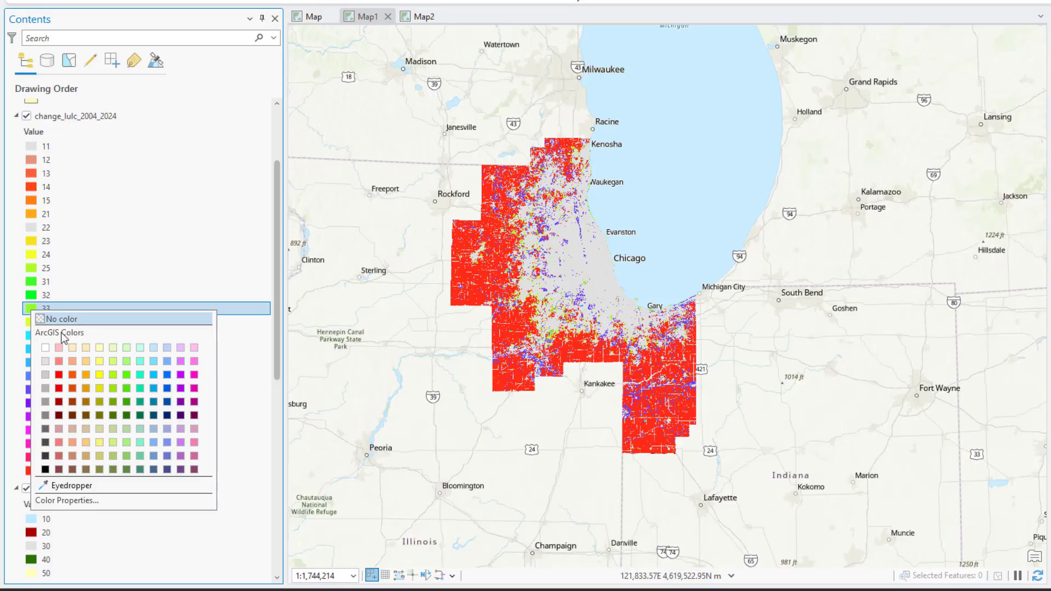
{"action": "left_click", "coordinate": [45, 362]}
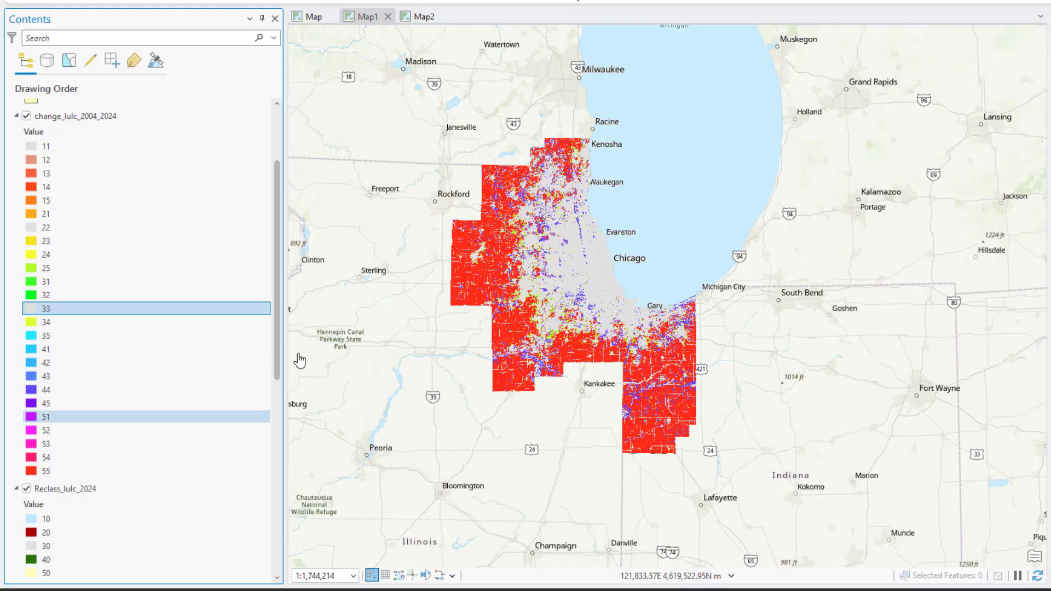
{"action": "scroll", "coordinate": [276, 373], "scroll_direction": "down", "scroll_amount": 2}
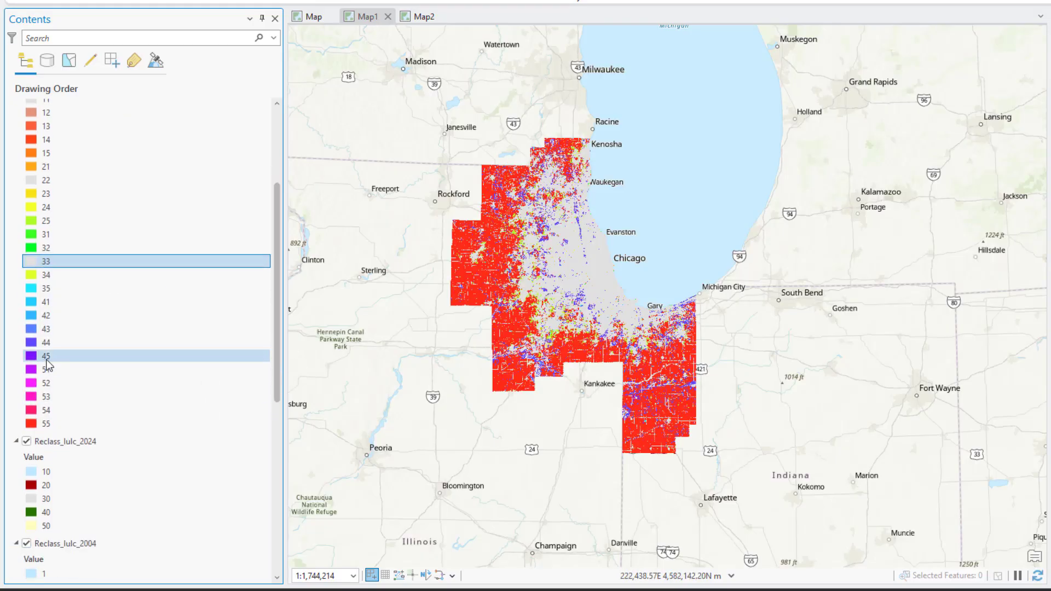
{"action": "left_click", "coordinate": [31, 342]}
{"action": "left_click", "coordinate": [51, 400]}
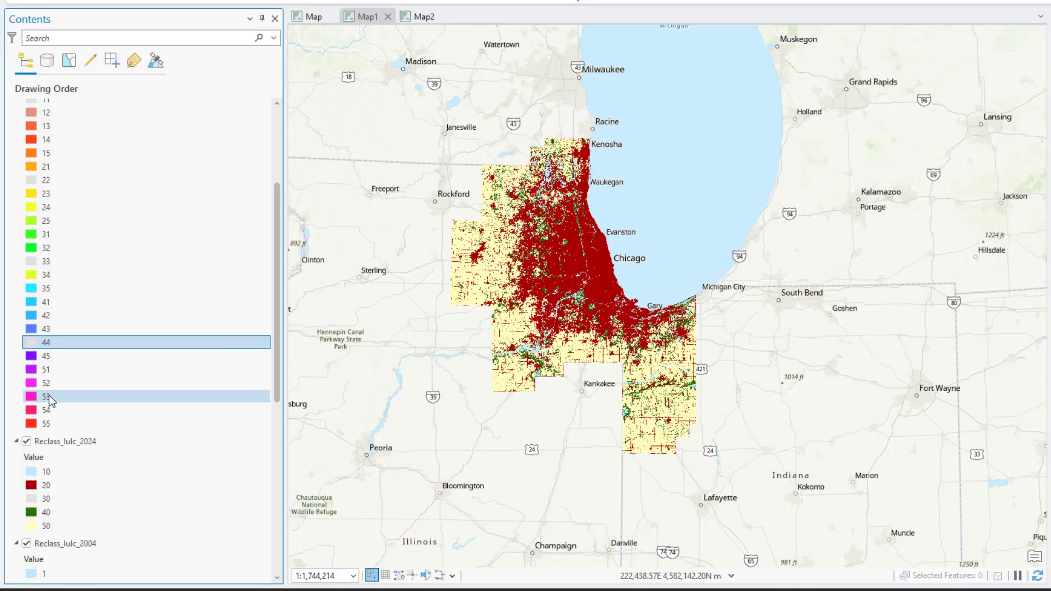
{"action": "left_click", "coordinate": [32, 423]}
{"action": "left_click", "coordinate": [46, 290]}
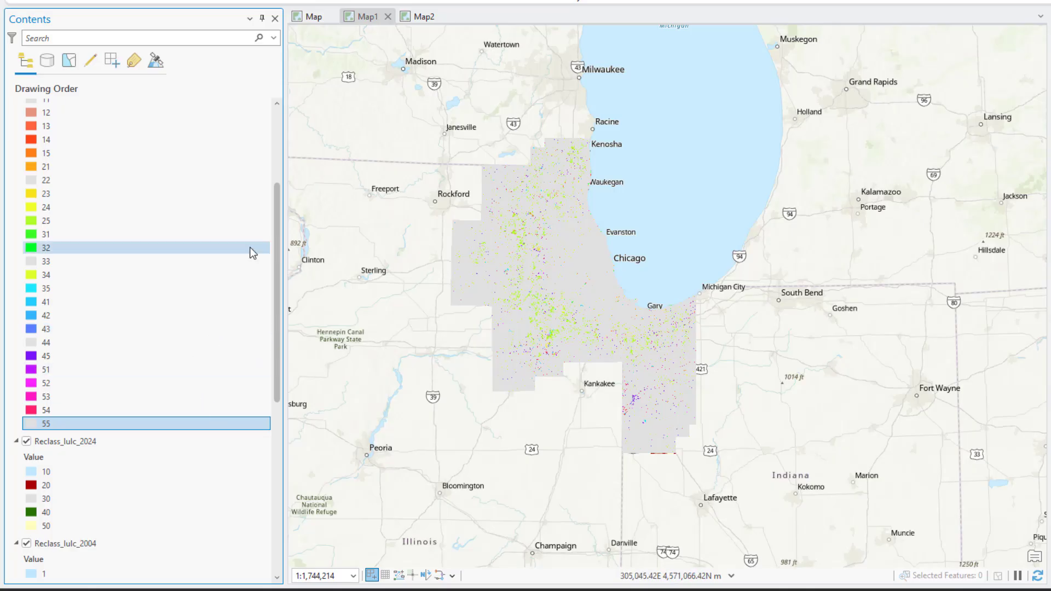
{"action": "scroll", "coordinate": [280, 312], "scroll_direction": "down", "scroll_amount": 1}
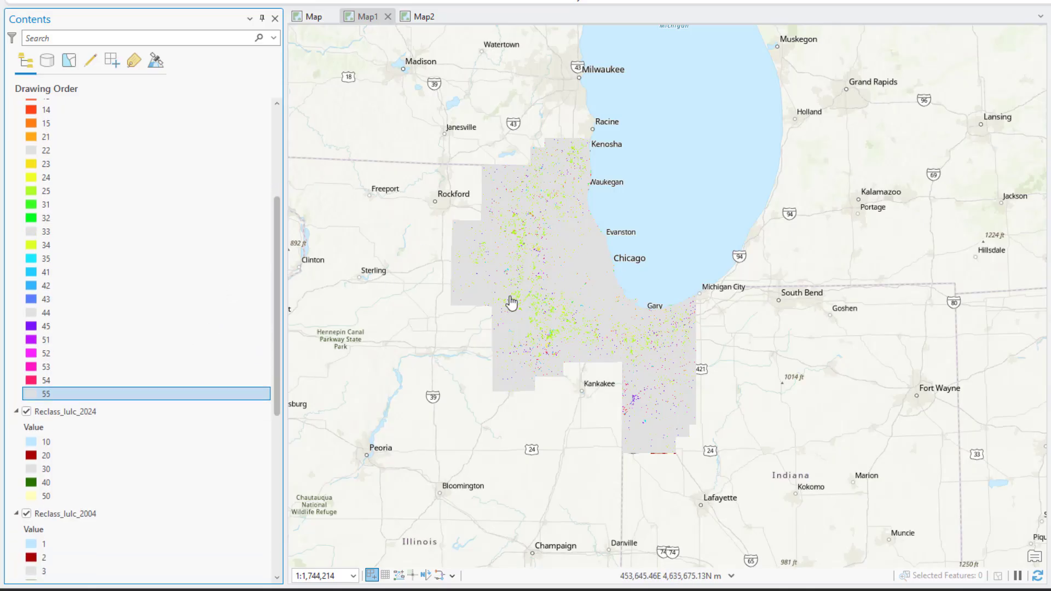
{"action": "left_click_drag", "start_coordinate": [277, 304], "coordinate": [278, 221]}
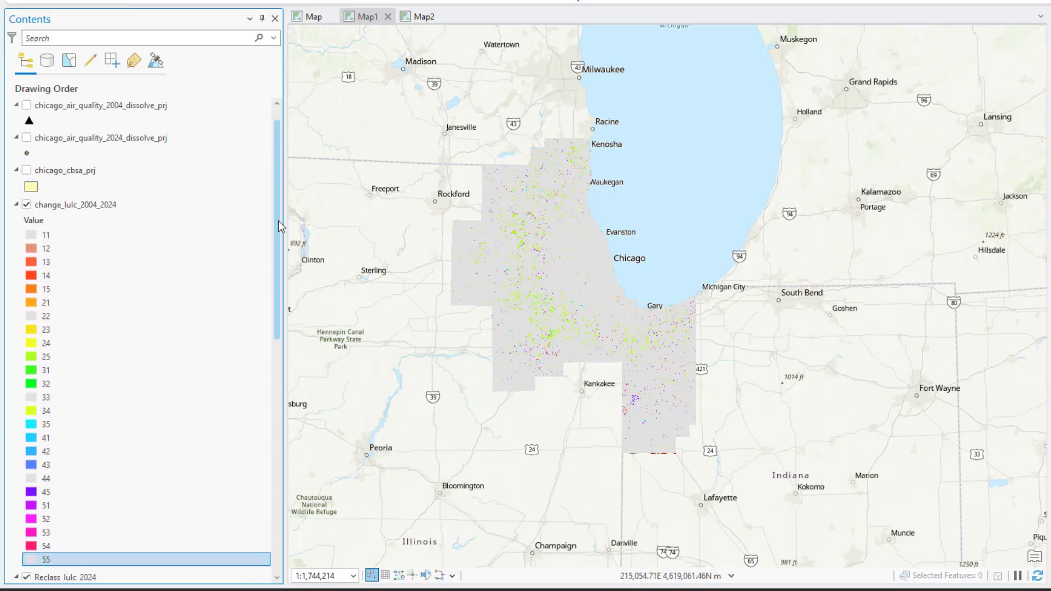
- Recolor classes 12, 13, 14 and 15 of change_lulc_2004_2024 light blue
{"action": "left_click", "coordinate": [62, 348]}
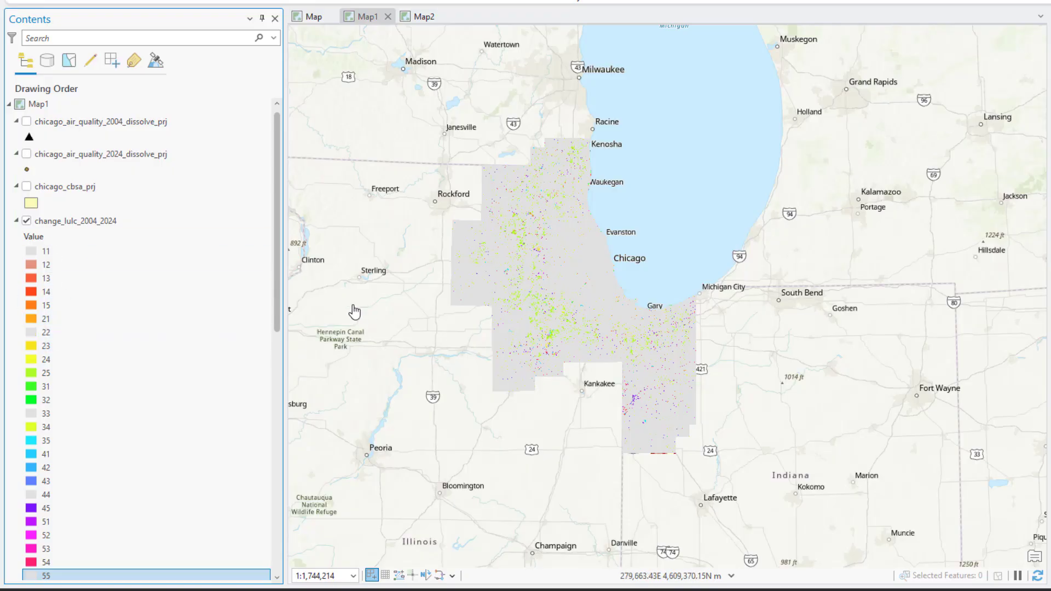
{"action": "scroll", "coordinate": [498, 273], "scroll_direction": "up", "scroll_amount": 1}
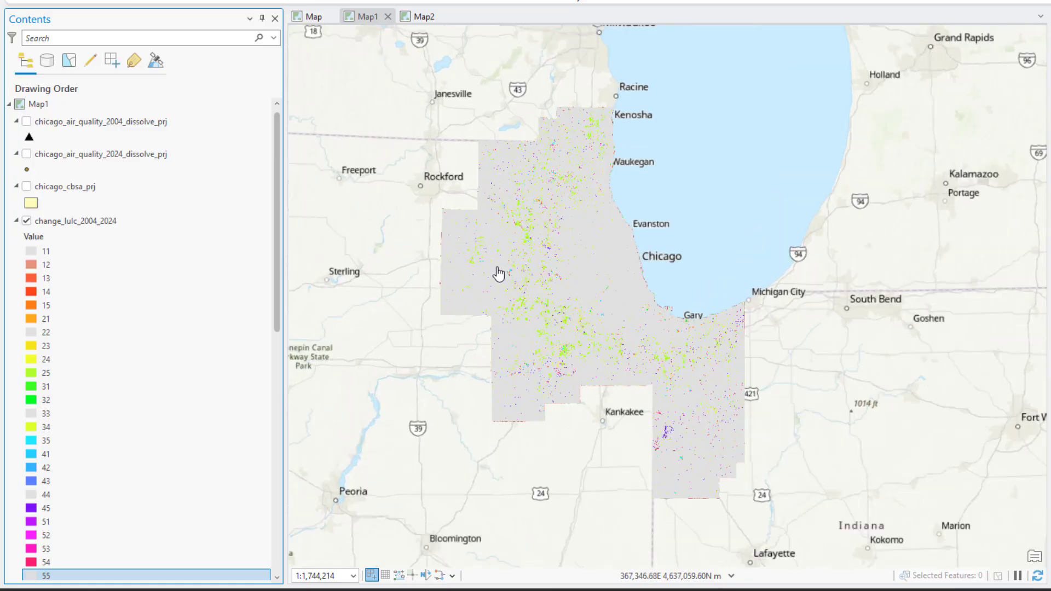
{"action": "scroll", "coordinate": [556, 257], "scroll_direction": "up", "scroll_amount": 6}
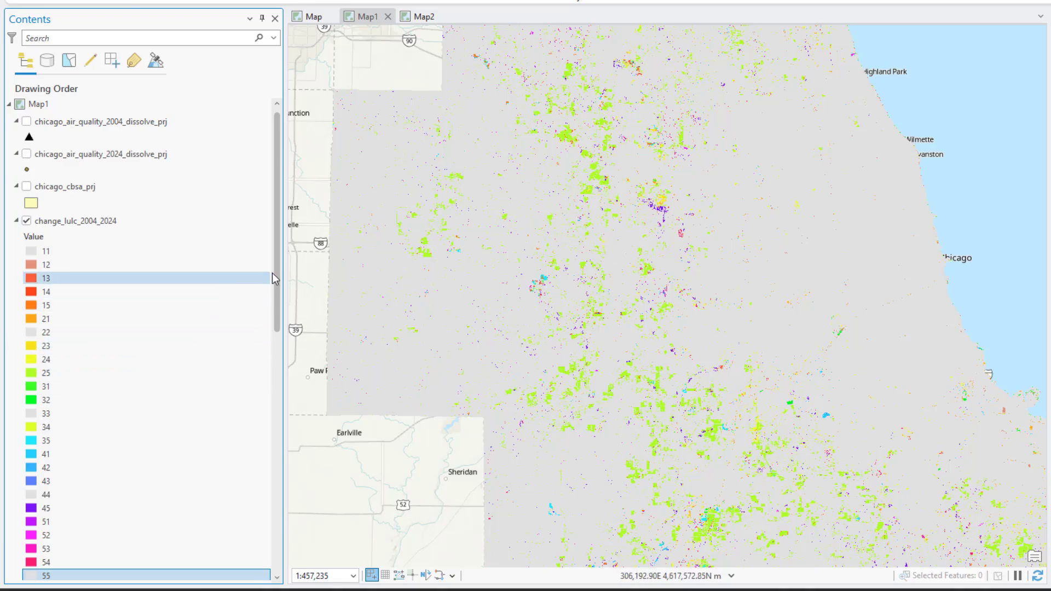
{"action": "left_click_drag", "start_coordinate": [280, 273], "coordinate": [281, 298]}
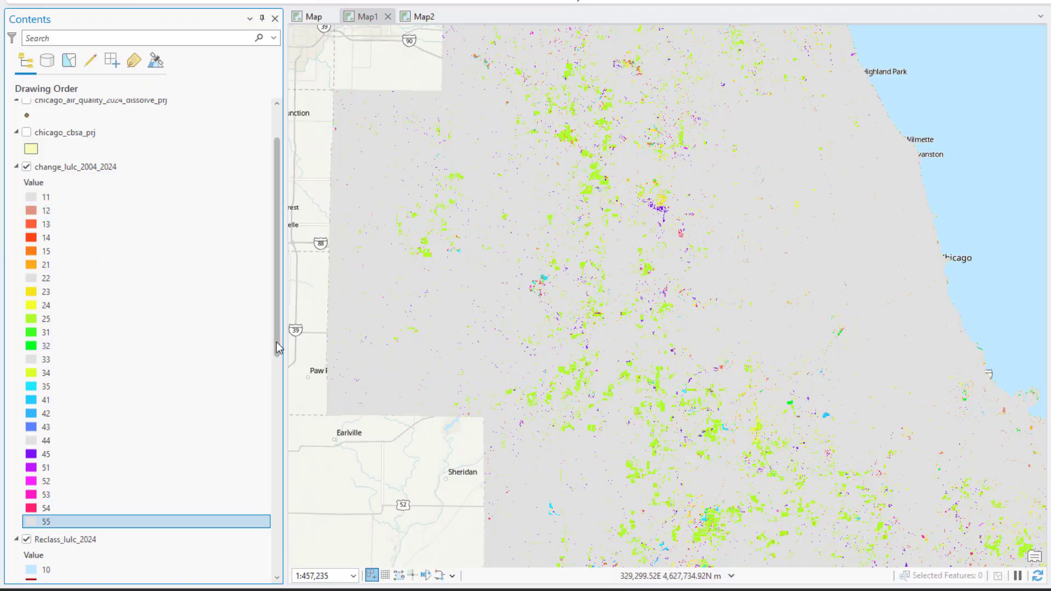
{"action": "left_click_drag", "start_coordinate": [273, 347], "coordinate": [277, 407]}
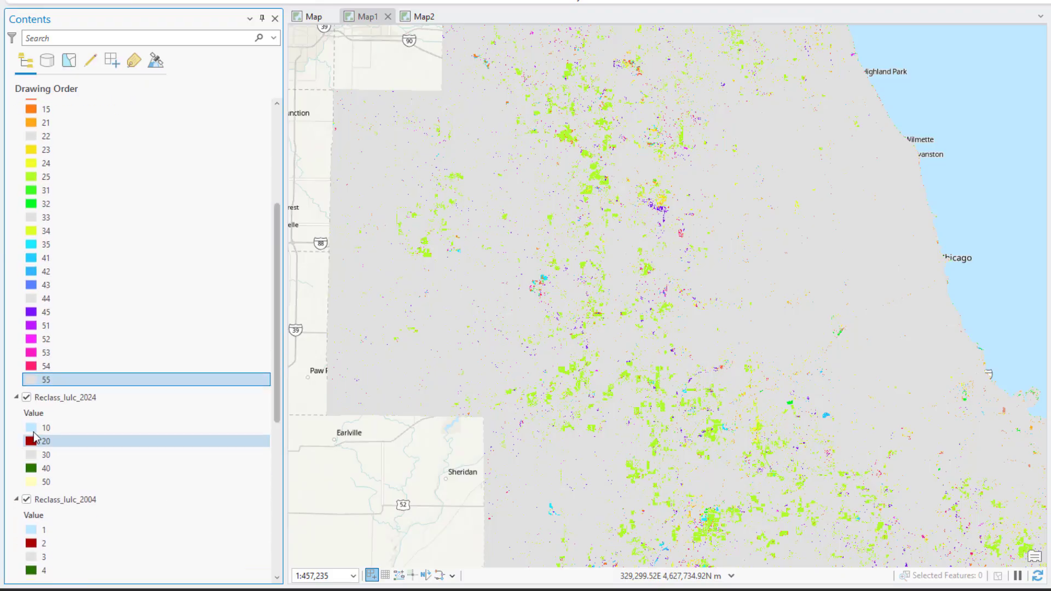
{"action": "left_click_drag", "start_coordinate": [278, 363], "coordinate": [279, 265]}
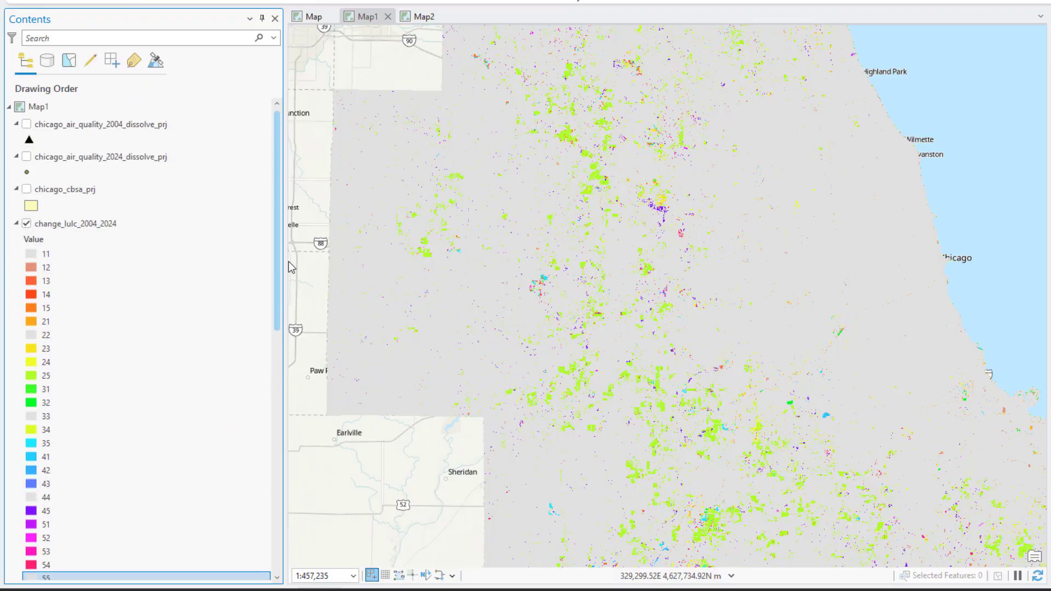
{"action": "left_click", "coordinate": [30, 271]}
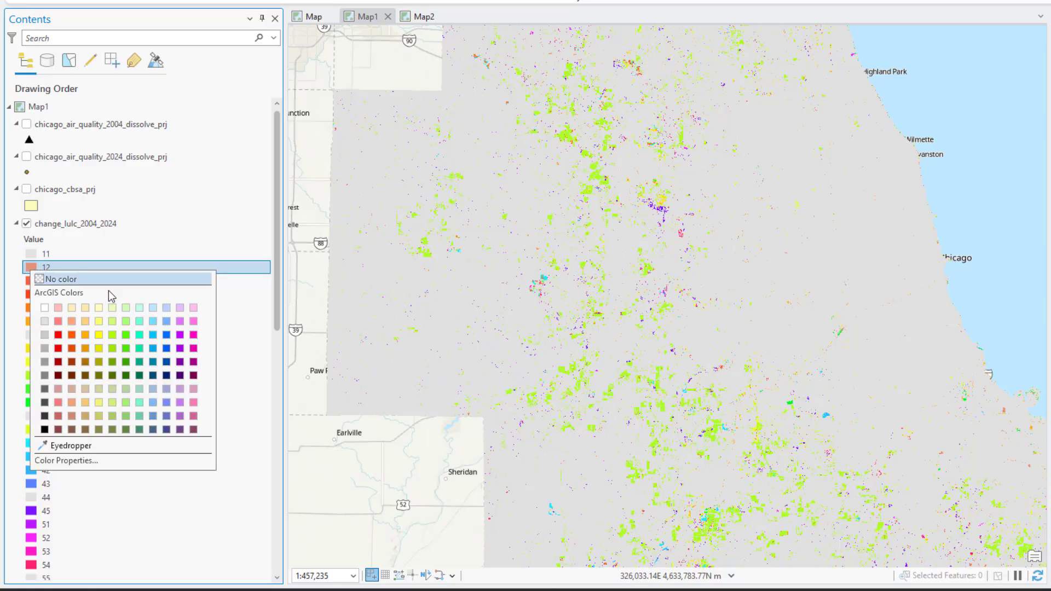
{"action": "left_click", "coordinate": [153, 309]}
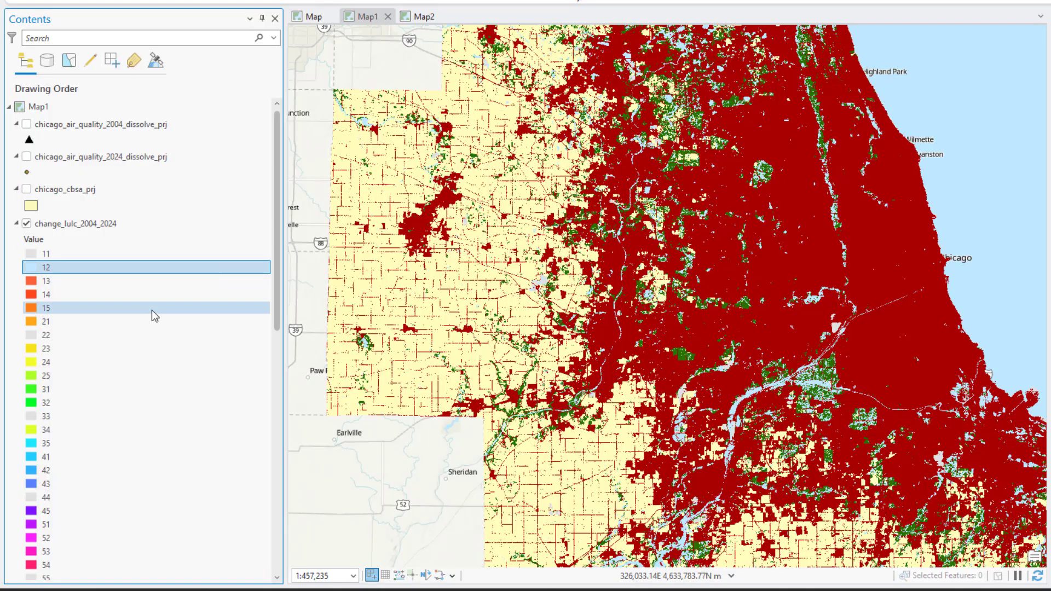
{"action": "left_click", "coordinate": [31, 282]}
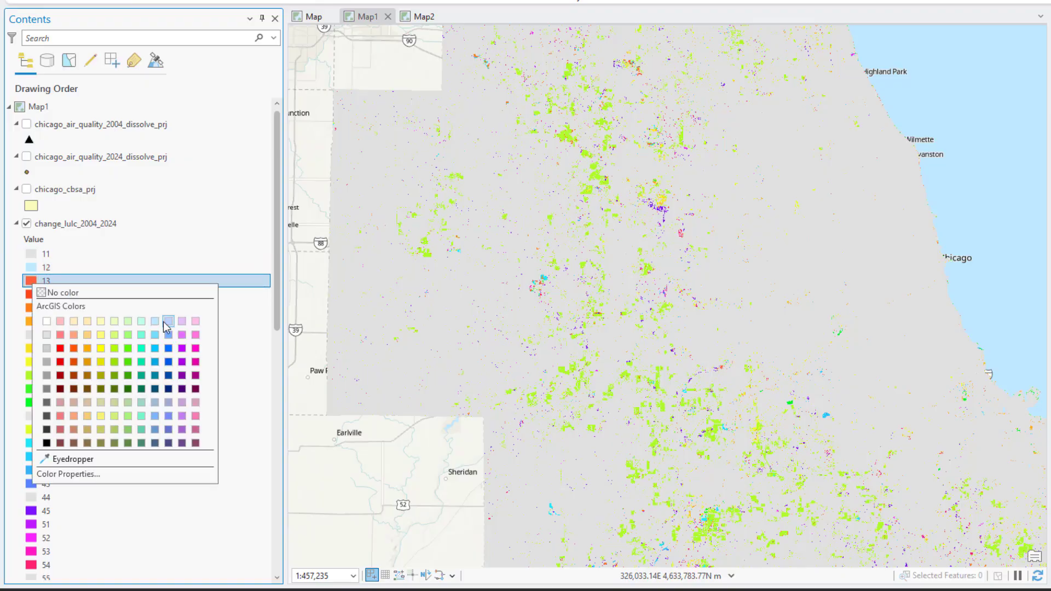
{"action": "left_click", "coordinate": [155, 322]}
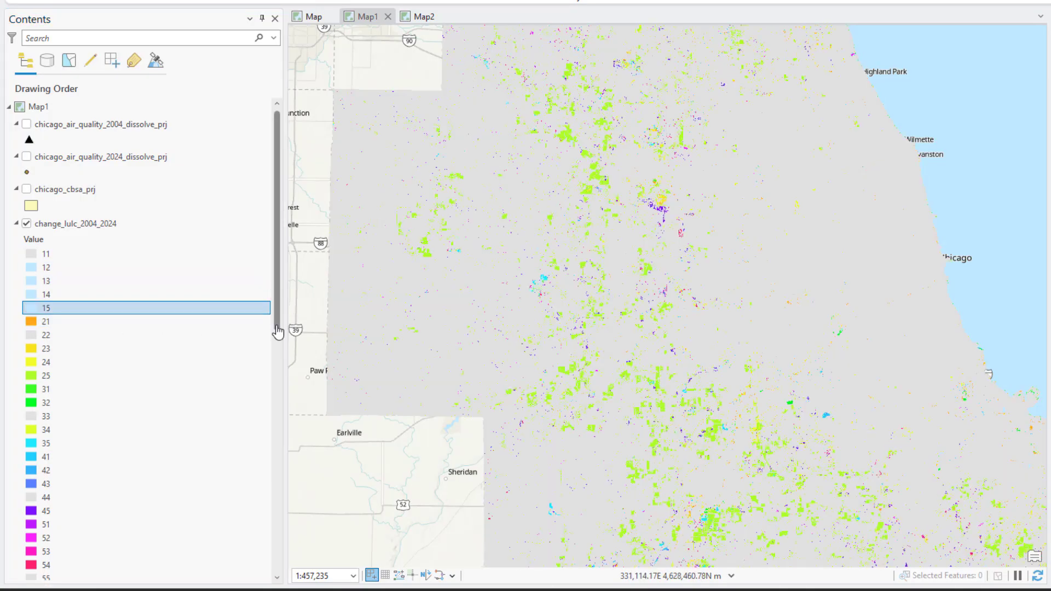
{"action": "left_click_drag", "start_coordinate": [275, 329], "coordinate": [273, 357]}
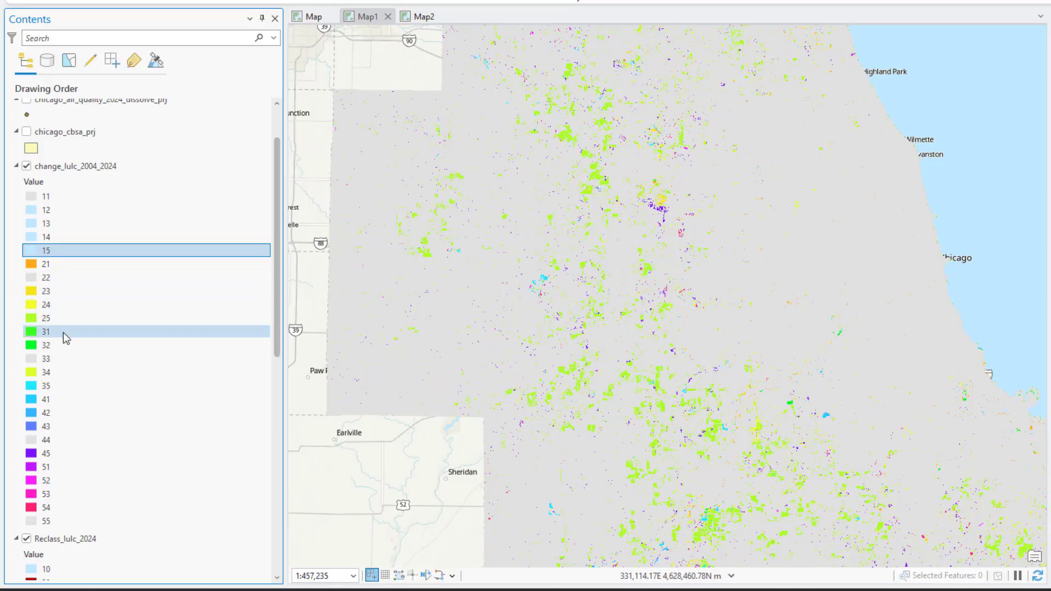
- Recolor classes 21, 23, 24 and 25 of change_lulc_2004_2024 dark red
{"action": "right_click", "coordinate": [31, 265]}
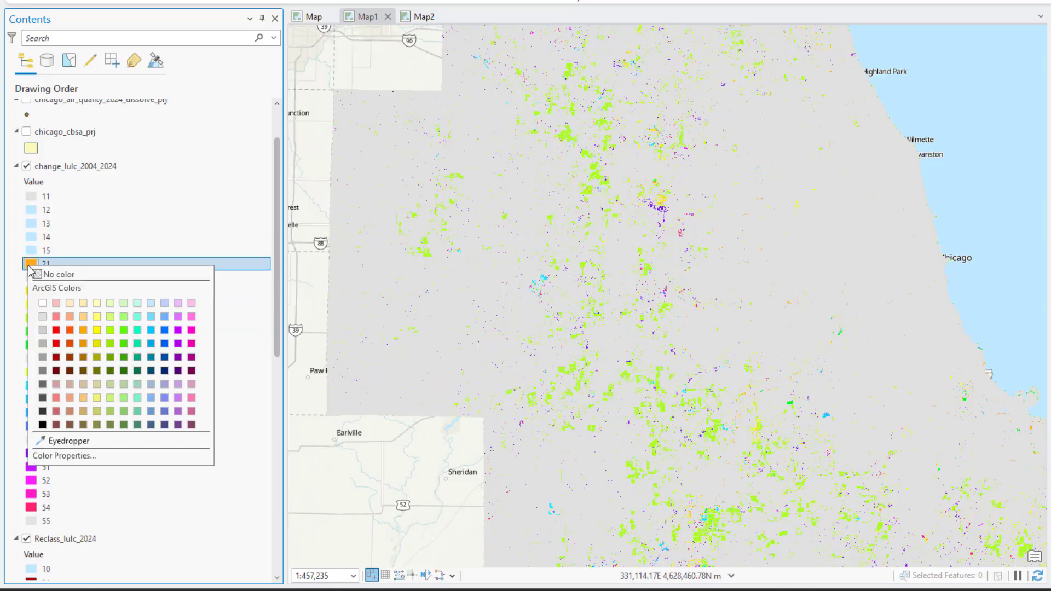
{"action": "left_click", "coordinate": [56, 357]}
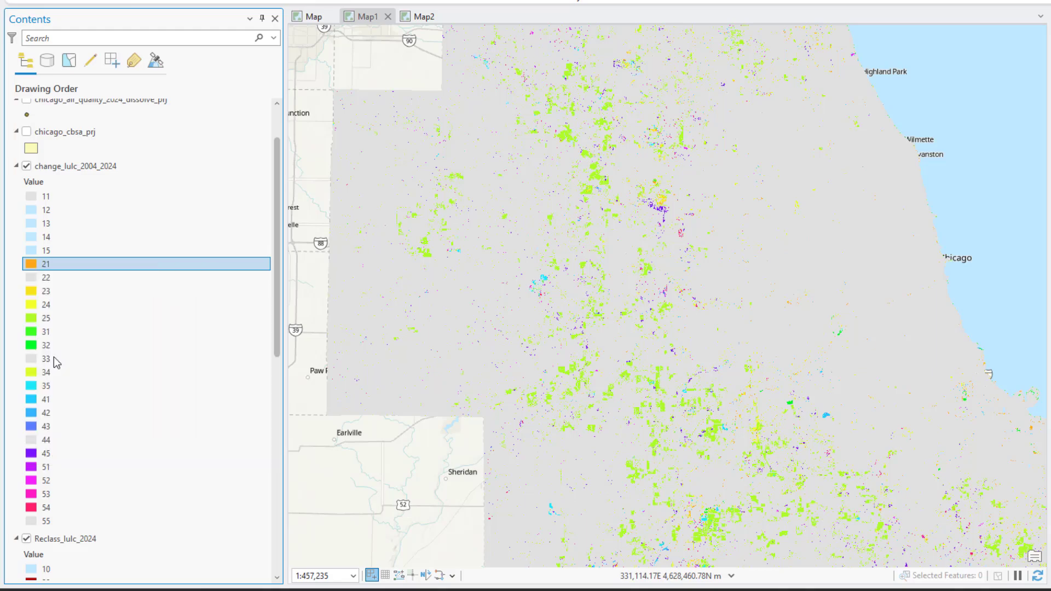
{"action": "scroll", "coordinate": [100, 375], "scroll_direction": "down", "scroll_amount": 2}
{"action": "right_click", "coordinate": [30, 226]}
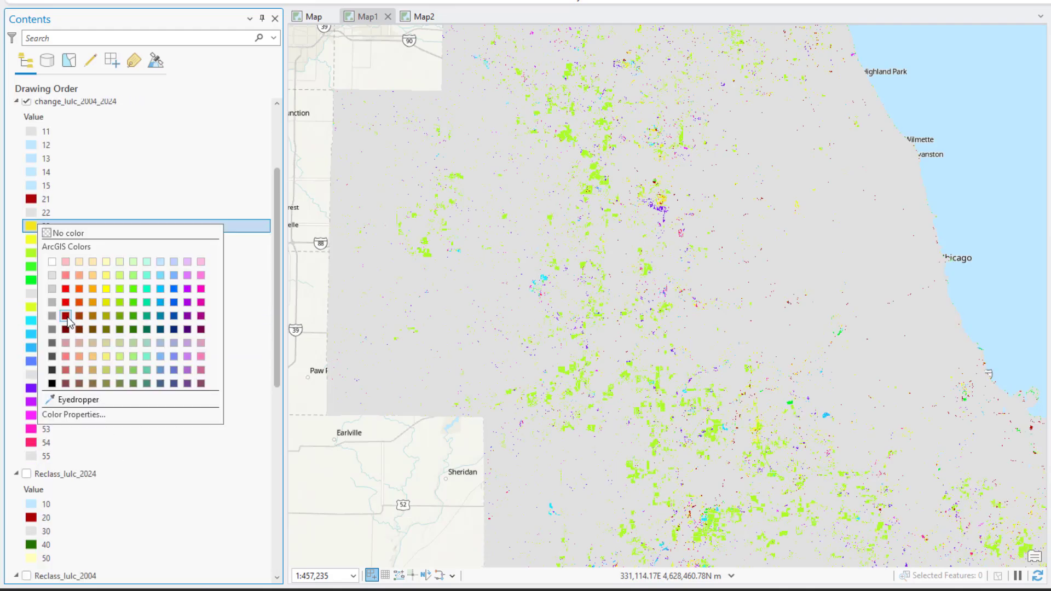
{"action": "left_click", "coordinate": [56, 318]}
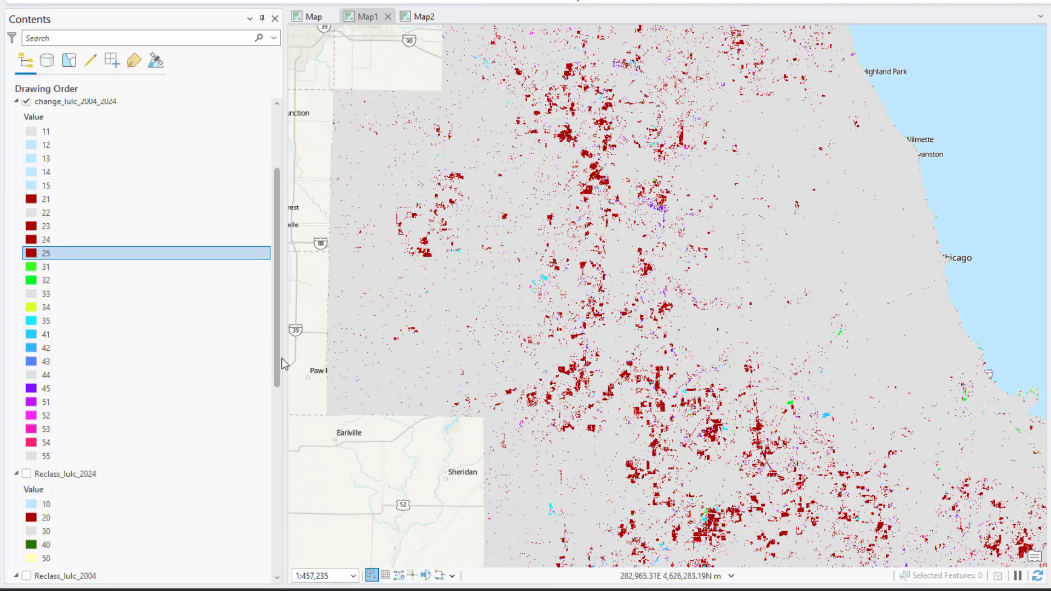
- Recolor classes 31, 32, 34 and 35 yellow, classes 41, 42, 43 and 45 green, and classes 51–54 pale yellow
{"action": "scroll", "coordinate": [279, 406], "scroll_direction": "down", "scroll_amount": 4}
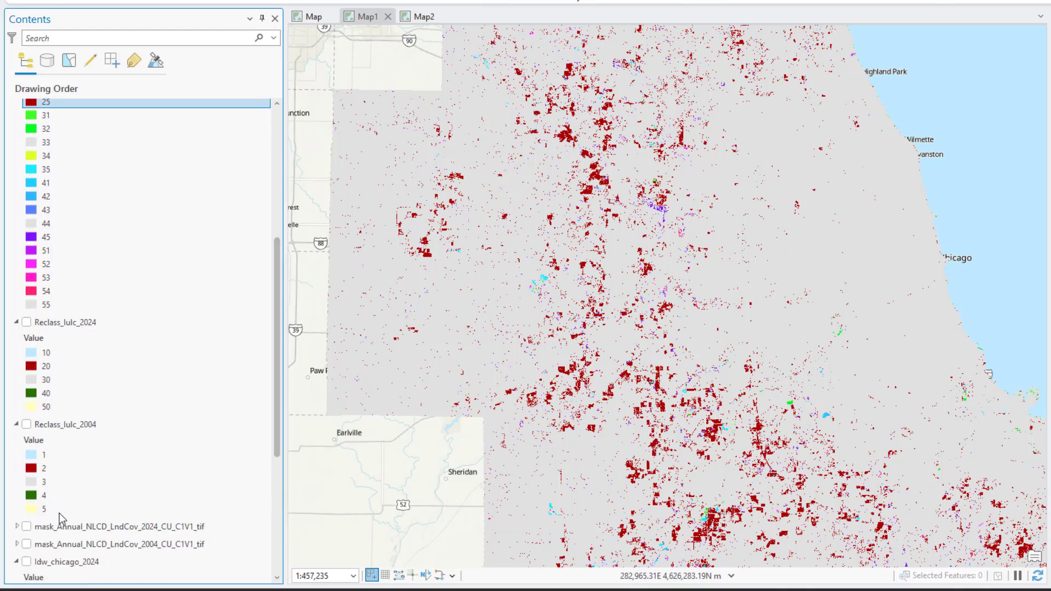
{"action": "left_click_drag", "start_coordinate": [279, 434], "coordinate": [277, 407]}
{"action": "left_click", "coordinate": [31, 181]}
{"action": "right_click", "coordinate": [31, 182]}
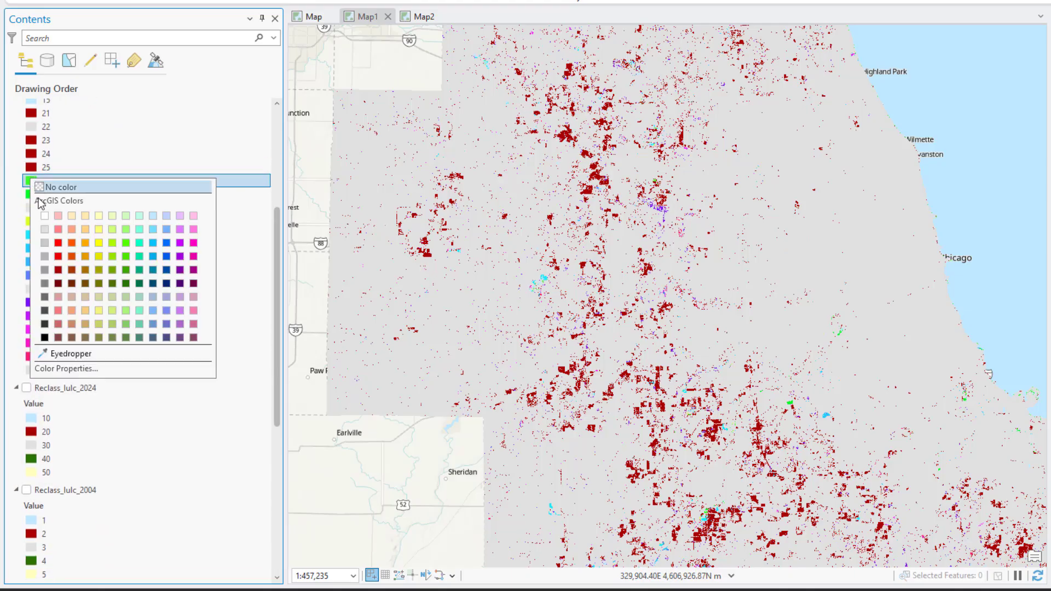
{"action": "left_click", "coordinate": [107, 258]}
{"action": "left_click", "coordinate": [31, 195]}
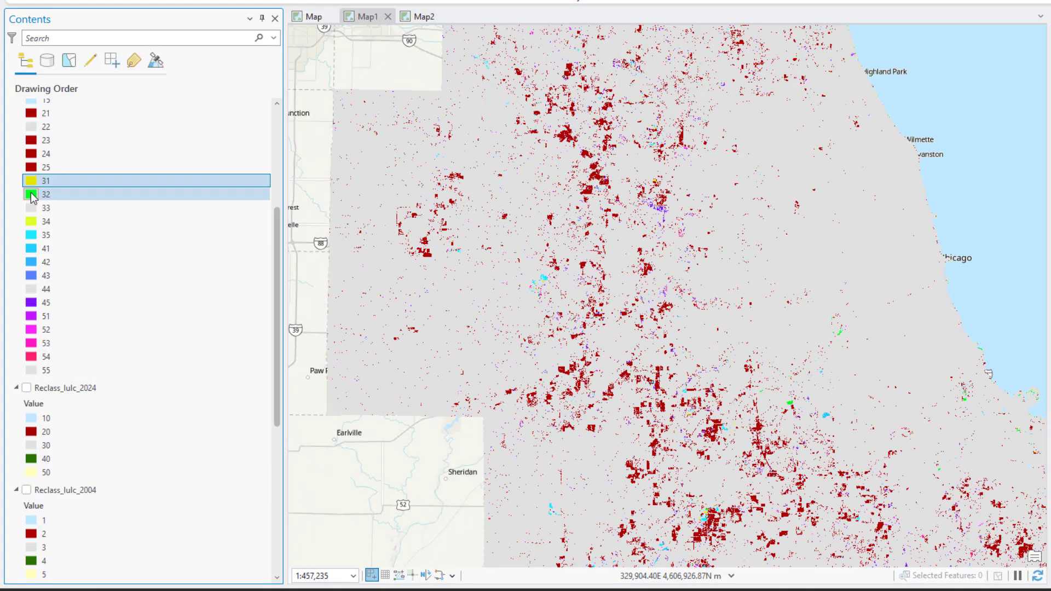
{"action": "right_click", "coordinate": [32, 195]}
{"action": "left_click", "coordinate": [106, 277]}
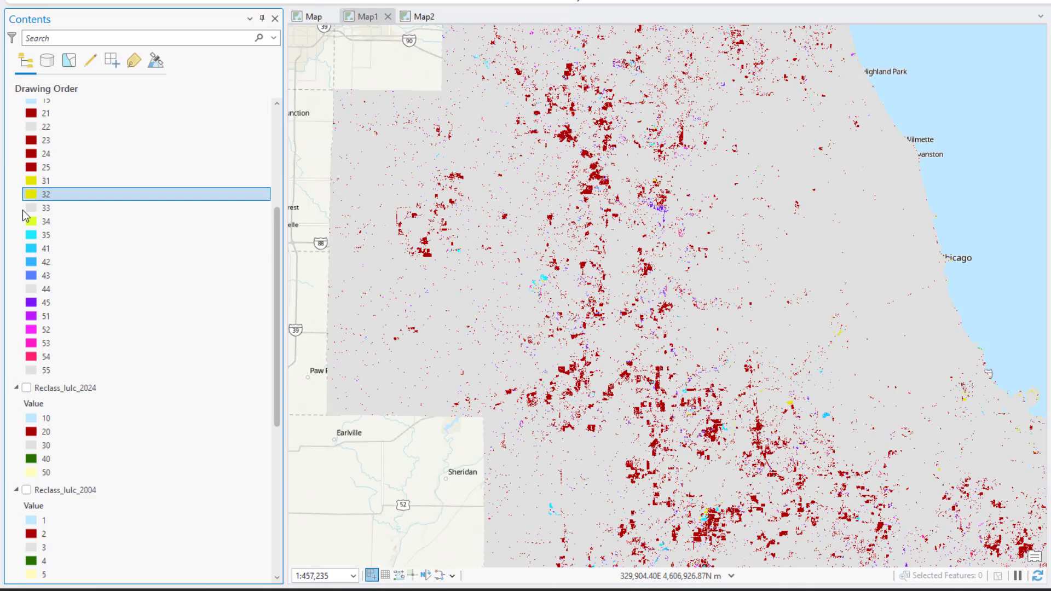
{"action": "left_click", "coordinate": [29, 208]}
{"action": "right_click", "coordinate": [30, 208]}
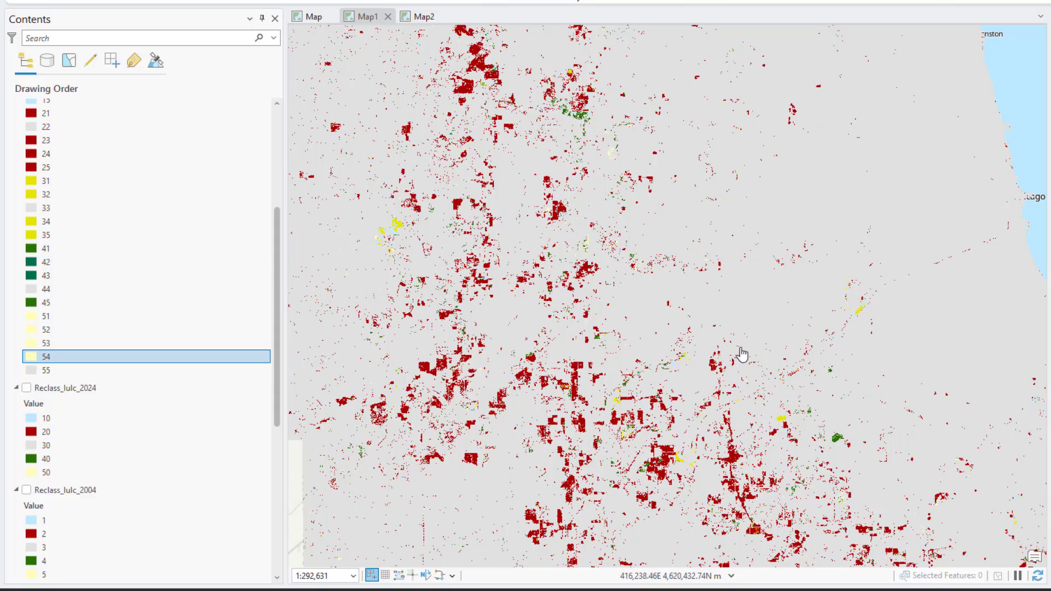
- Zoom and pan around the Chicago area to inspect the recolored change raster
{"action": "scroll", "coordinate": [742, 355], "scroll_direction": "down", "scroll_amount": 2}
{"action": "left_click_drag", "start_coordinate": [819, 425], "coordinate": [653, 260]}
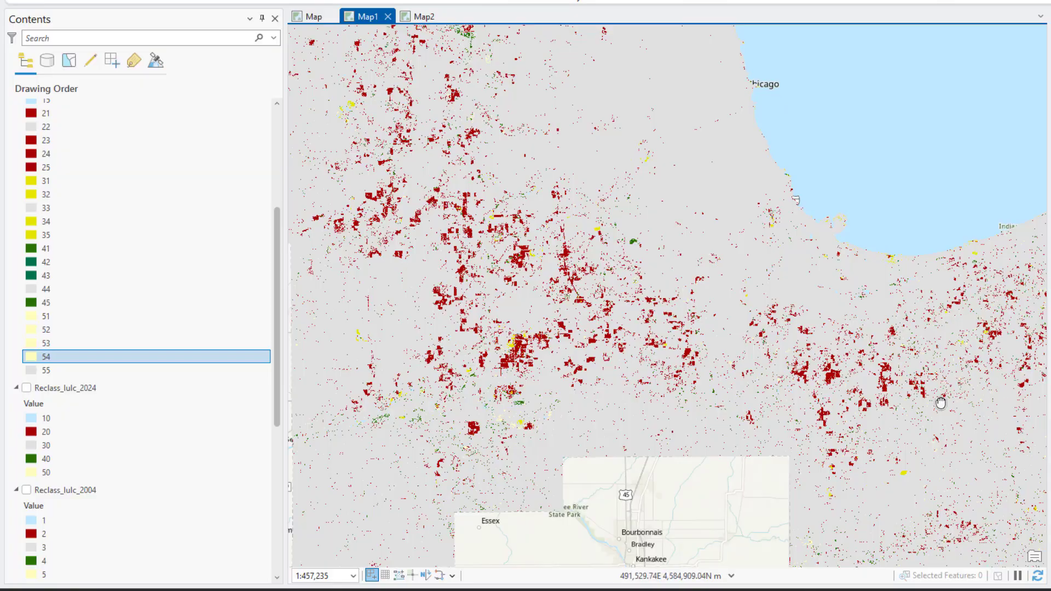
{"action": "left_click_drag", "start_coordinate": [940, 403], "coordinate": [635, 371]}
{"action": "left_click_drag", "start_coordinate": [596, 324], "coordinate": [874, 430]}
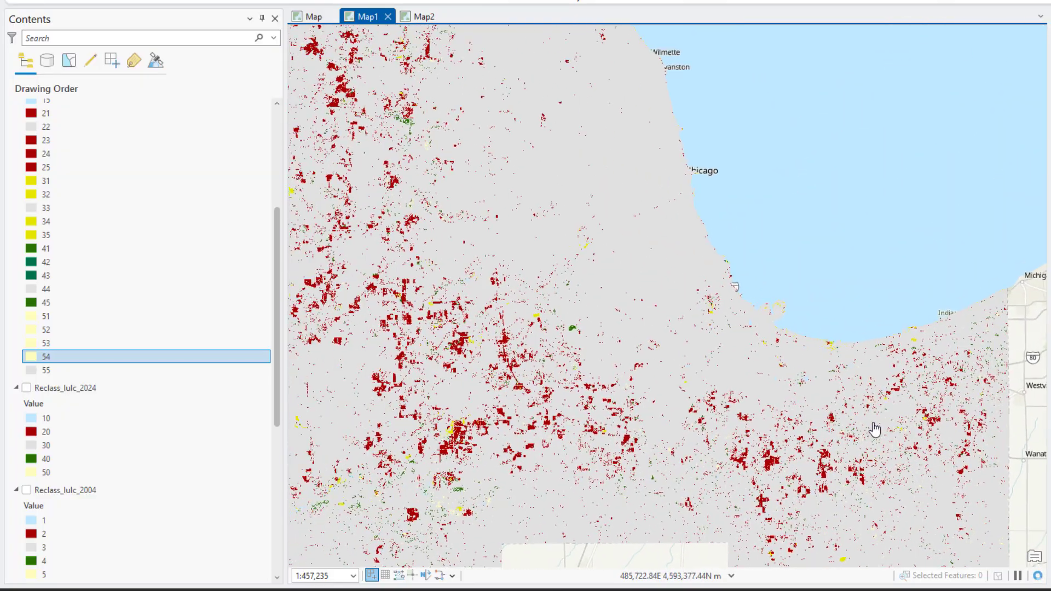
{"action": "left_click_drag", "start_coordinate": [578, 381], "coordinate": [737, 396]}
{"action": "left_click_drag", "start_coordinate": [666, 265], "coordinate": [640, 404]}
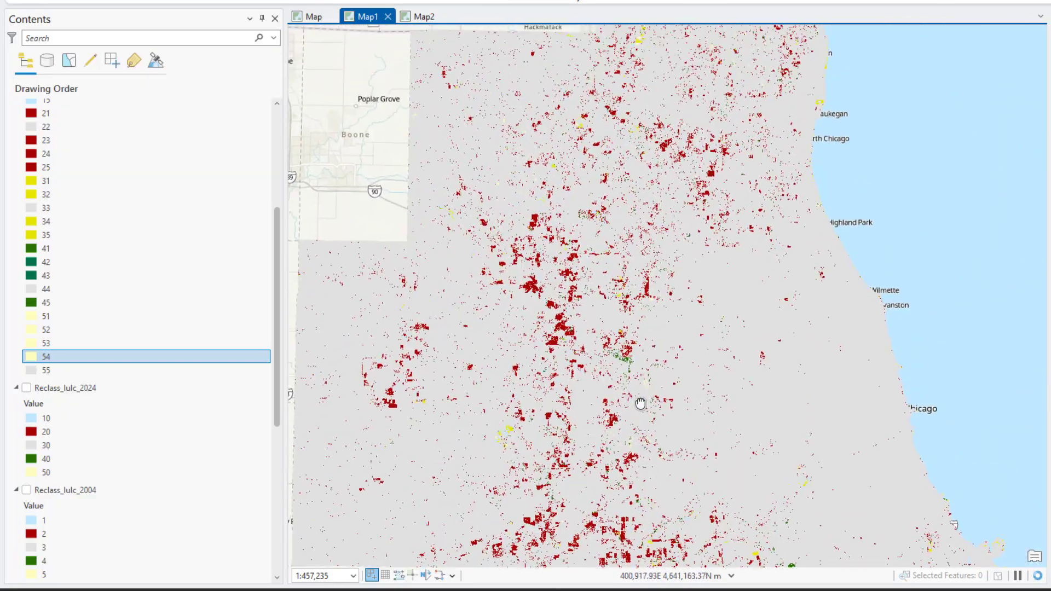
{"action": "left_click_drag", "start_coordinate": [682, 257], "coordinate": [672, 380]}
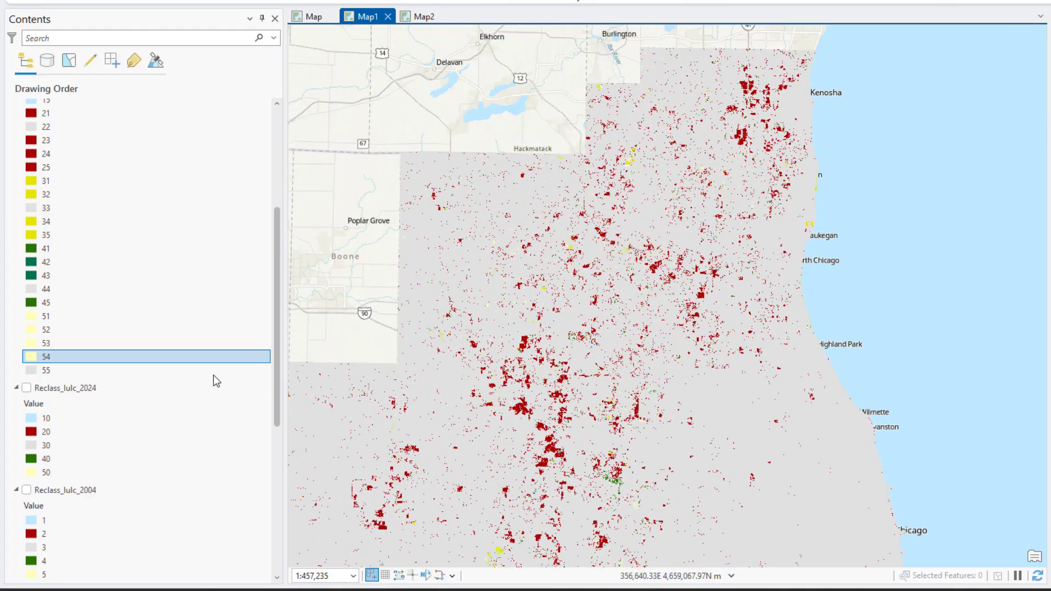
- Open the attribute table of change_lulc_2004_2024
{"action": "scroll", "coordinate": [68, 132], "scroll_direction": "up", "scroll_amount": 3}
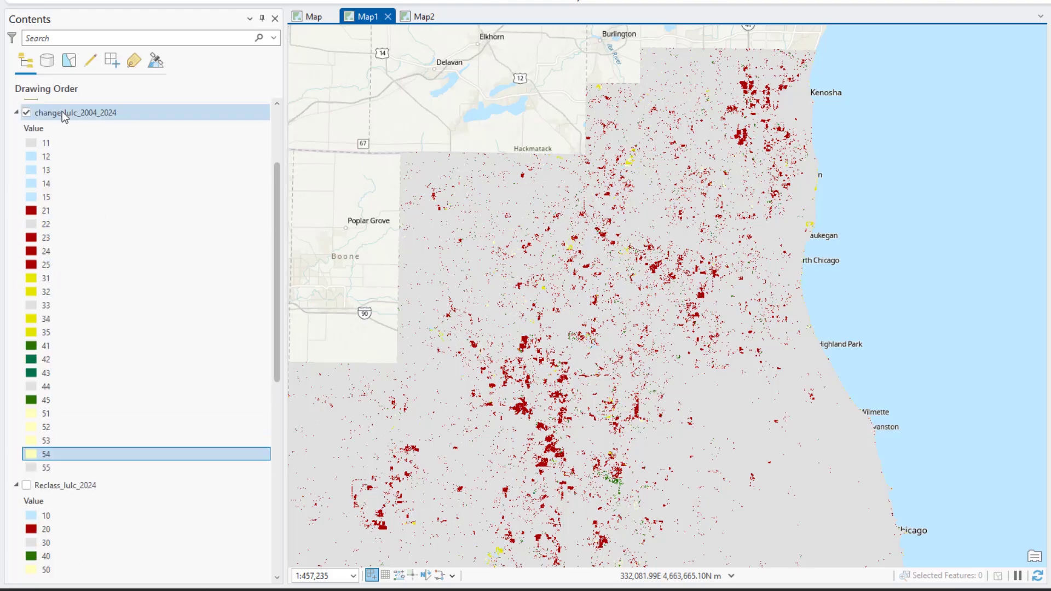
{"action": "left_click", "coordinate": [61, 113]}
{"action": "right_click", "coordinate": [62, 112]}
{"action": "left_click", "coordinate": [114, 176]}
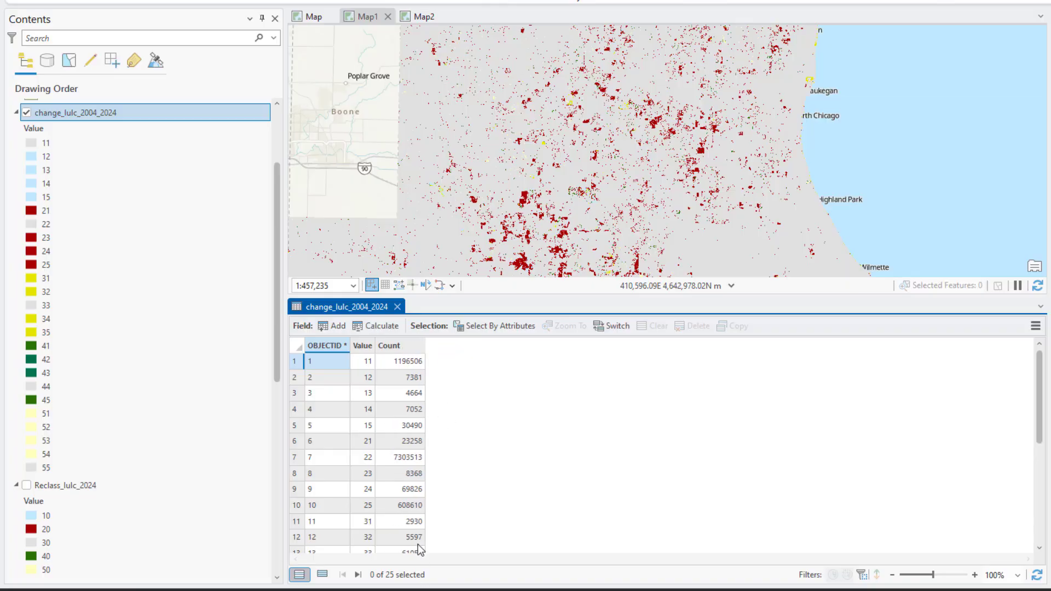
- Add a new Text field named class_name to the change raster's table and save it
{"action": "left_click", "coordinate": [337, 329]}
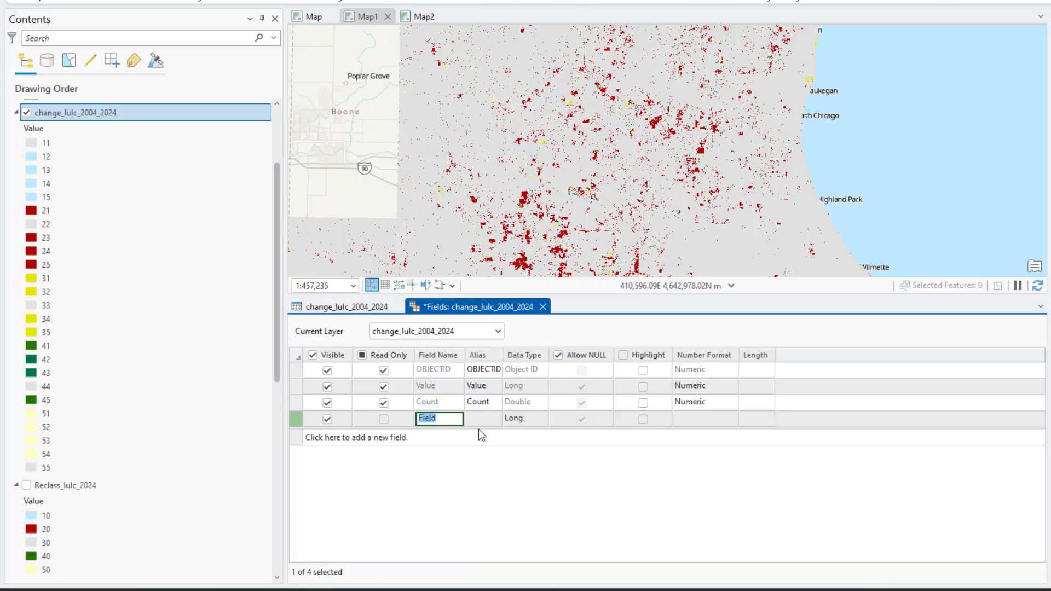
{"action": "type", "text": "class_name"}
{"action": "left_click", "coordinate": [514, 418]}
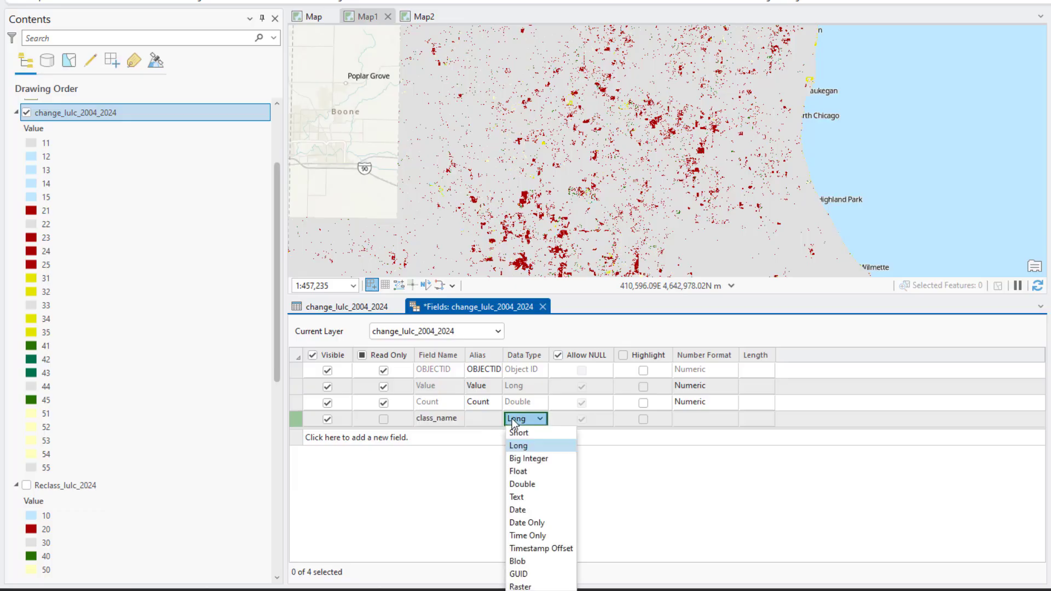
{"action": "left_click", "coordinate": [524, 496]}
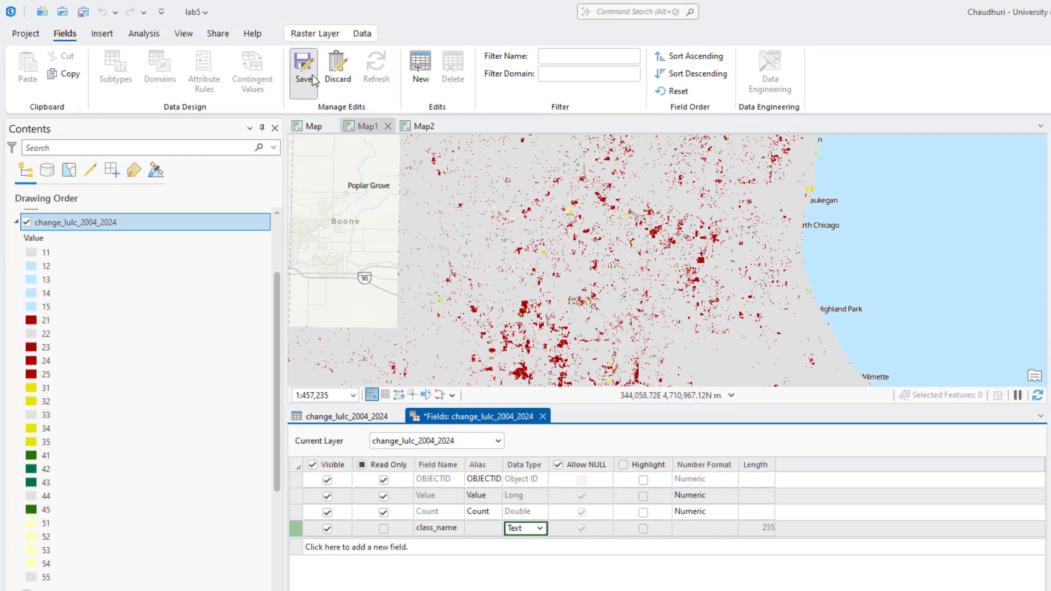
{"action": "left_click", "coordinate": [310, 55]}
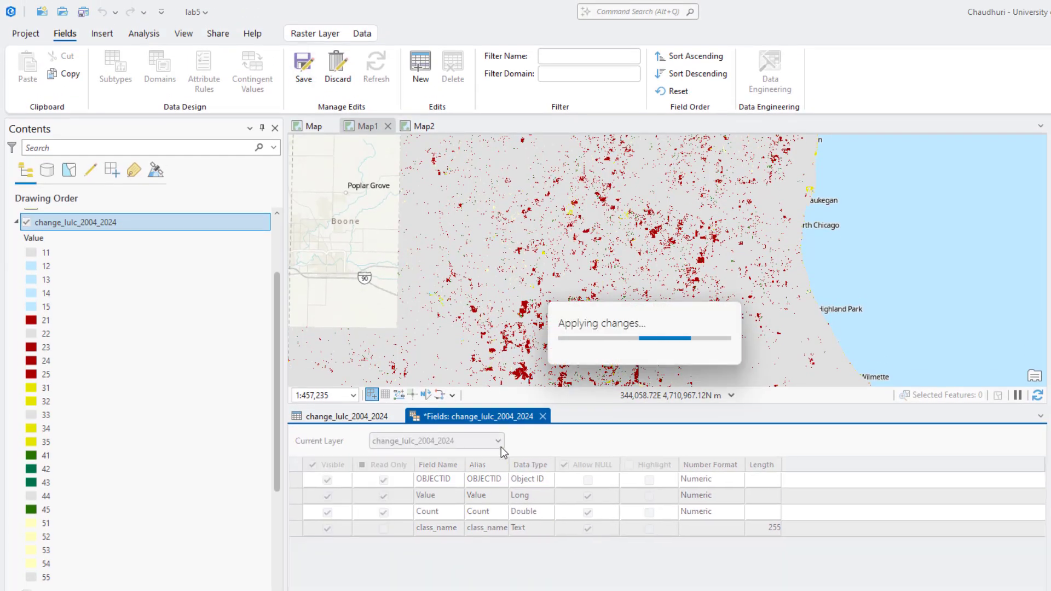
{"action": "left_click", "coordinate": [539, 416]}
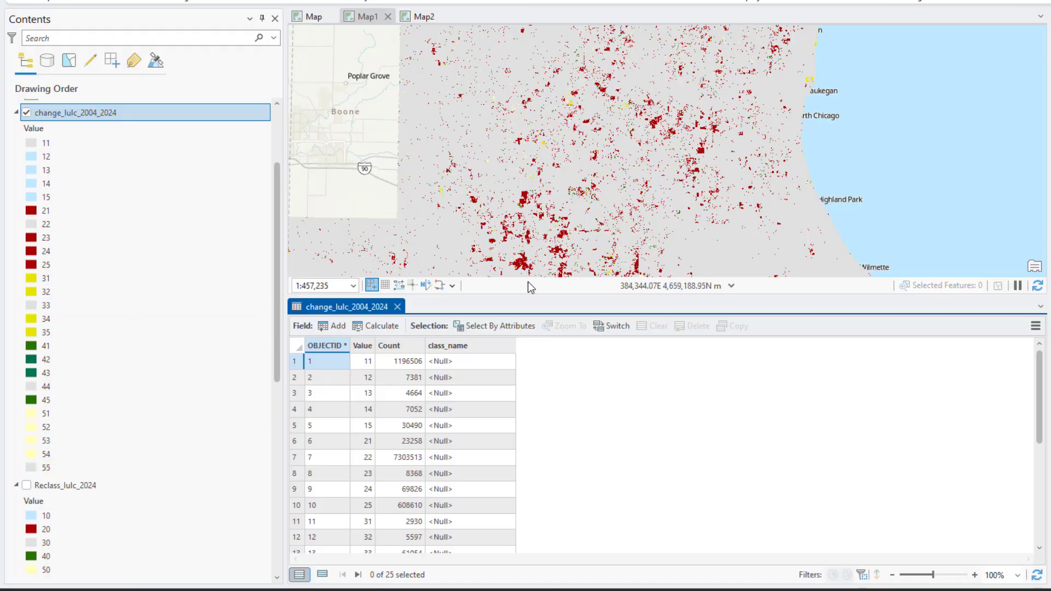
- Enter class_name labels: Unchanged Waterbody for value 11 and Unchanged Urban for value 22
{"action": "left_click_drag", "start_coordinate": [518, 298], "coordinate": [519, 269]}
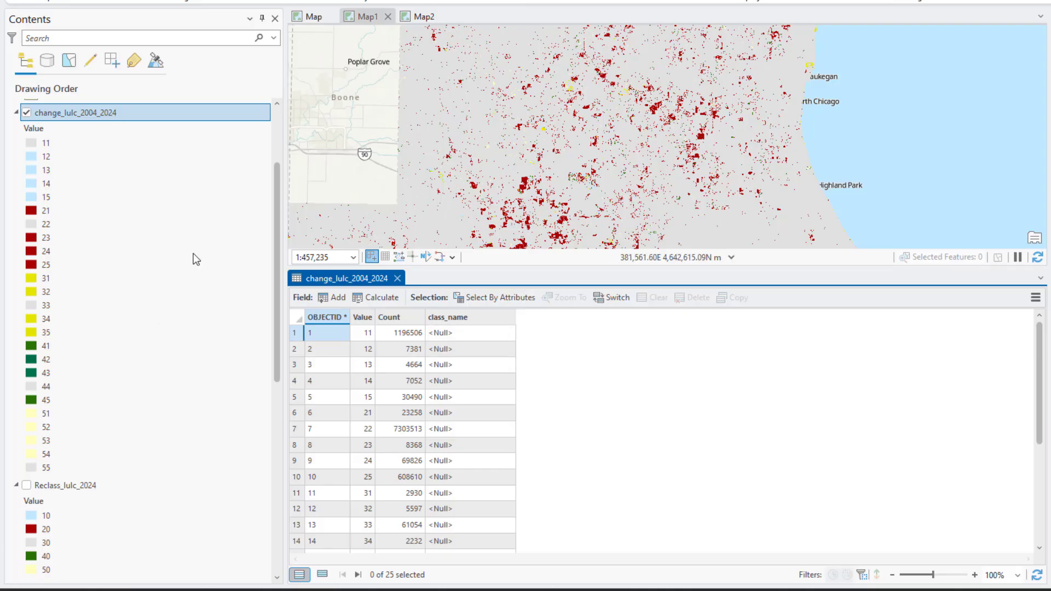
{"action": "left_click", "coordinate": [457, 330]}
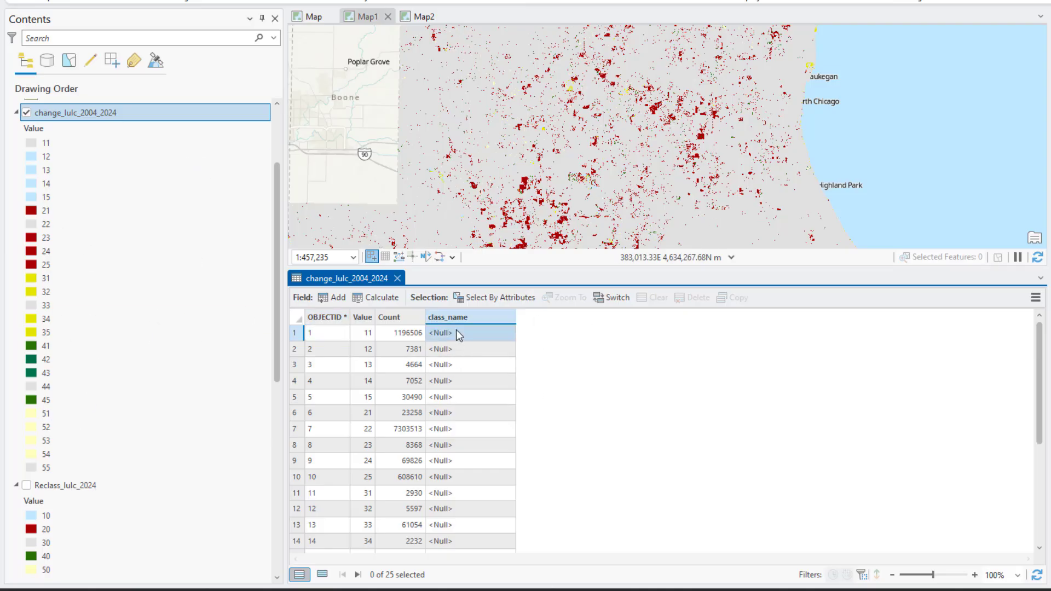
{"action": "left_click", "coordinate": [457, 330]}
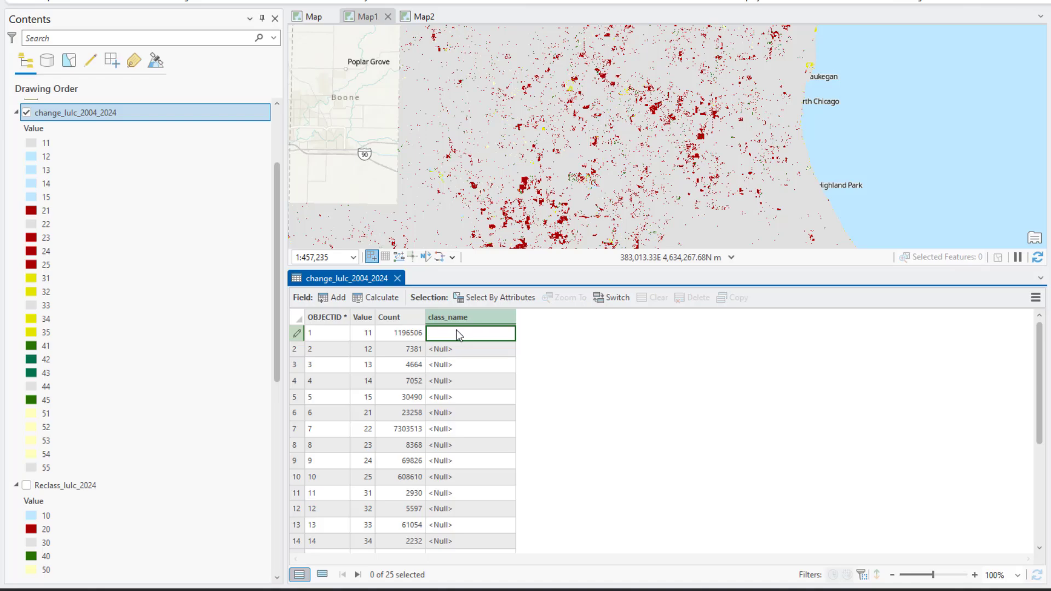
{"action": "type", "text": "Unchanged Waterbody"}
{"action": "left_click", "coordinate": [469, 432]}
{"action": "left_click", "coordinate": [468, 432]}
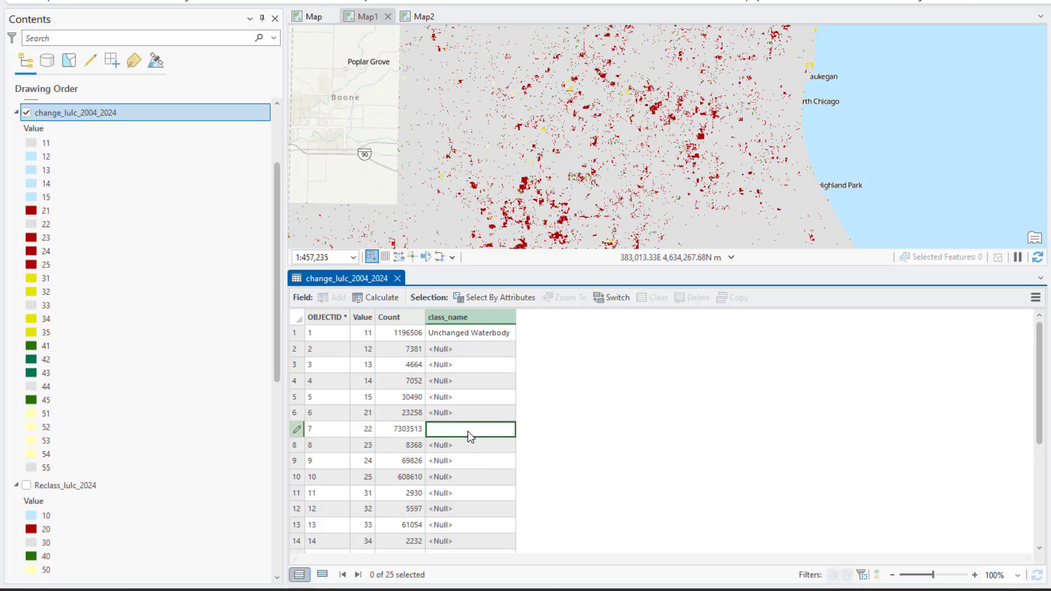
{"action": "type", "text": "Unchanged Urban"}
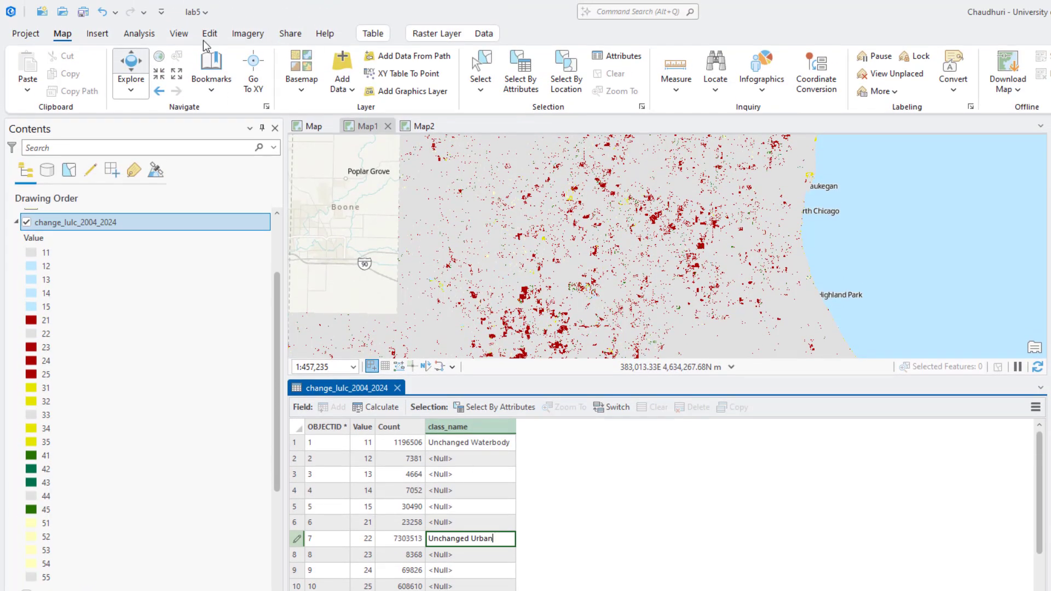
- Save the attribute table edits to the change raster
{"action": "left_click", "coordinate": [209, 34]}
{"action": "left_click", "coordinate": [127, 68]}
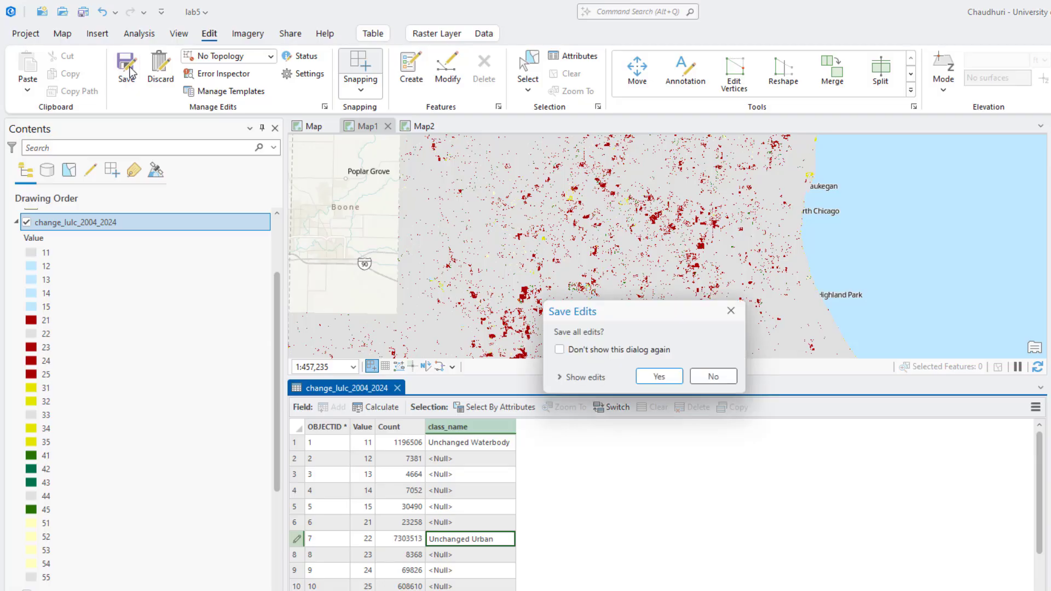
{"action": "left_click", "coordinate": [666, 378]}
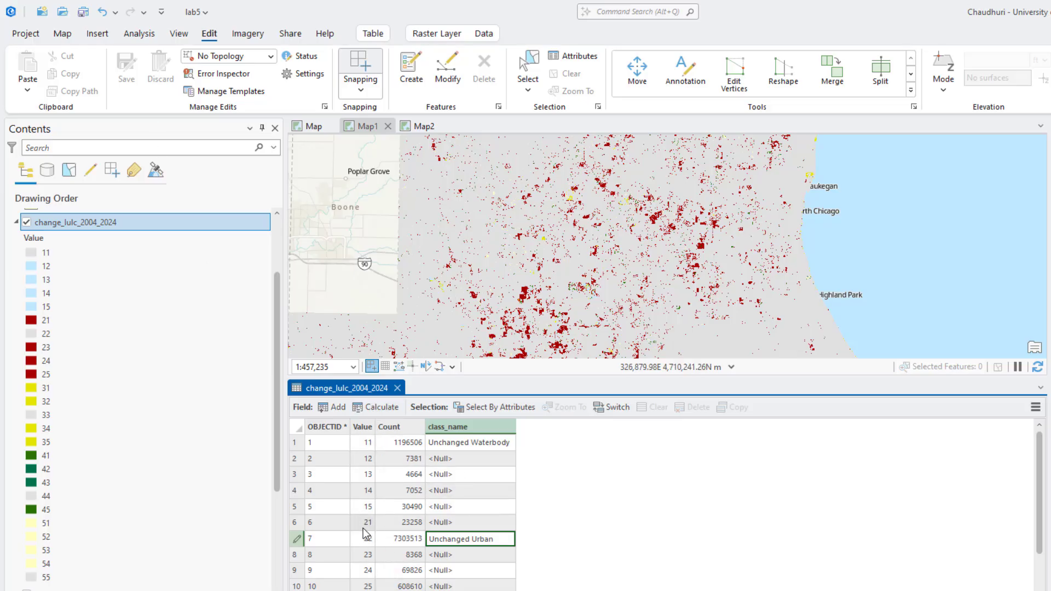
- Add a new Float field named area to the change raster's fields
{"action": "left_click", "coordinate": [336, 410]}
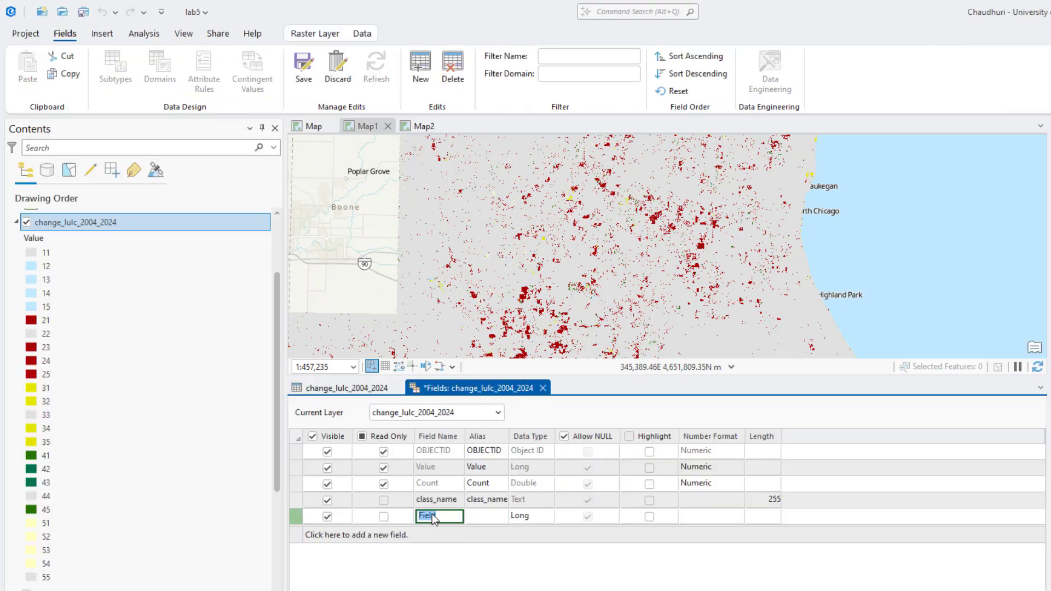
{"action": "type", "text": "area"}
{"action": "left_click", "coordinate": [544, 516]}
{"action": "left_click", "coordinate": [546, 518]}
{"action": "left_click", "coordinate": [550, 566]}
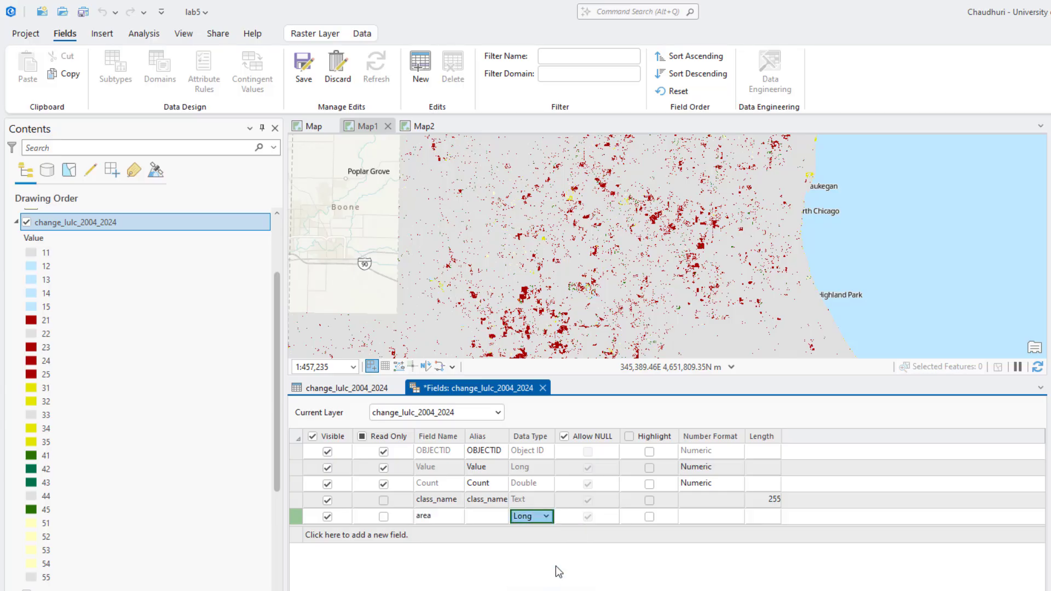
- Set the area field's number format to Numeric with 2 decimal places, save the field changes, and close the fields view
{"action": "left_click", "coordinate": [726, 515]}
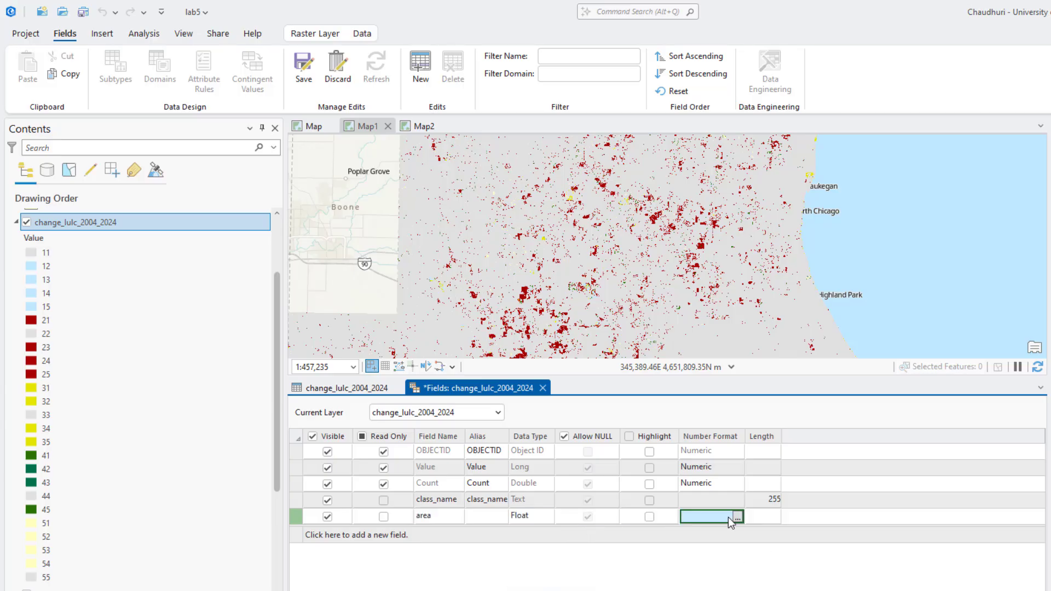
{"action": "left_click", "coordinate": [737, 517]}
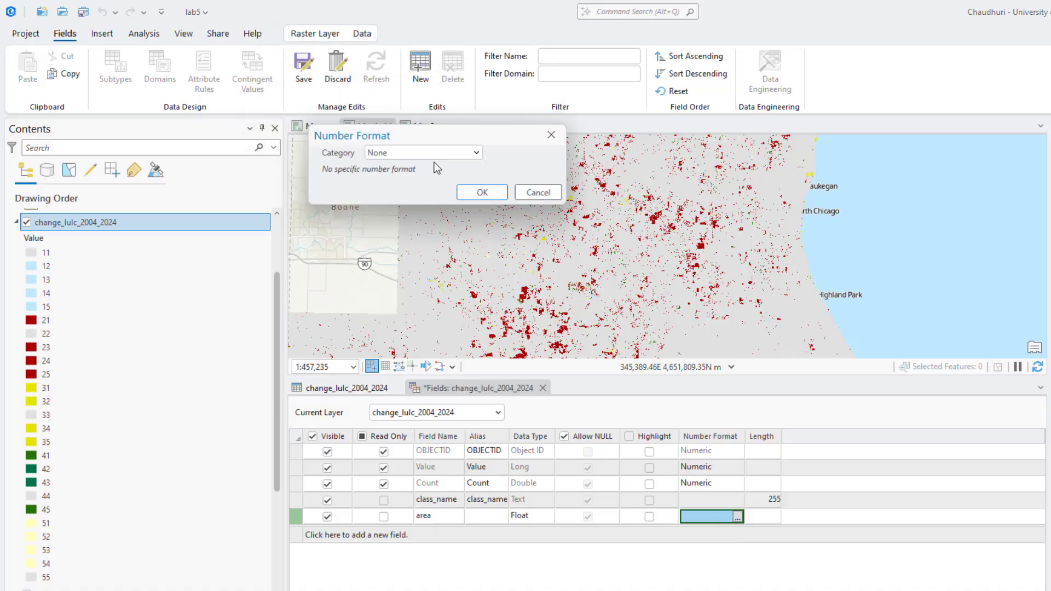
{"action": "left_click", "coordinate": [572, 348]}
{"action": "left_click", "coordinate": [541, 407]}
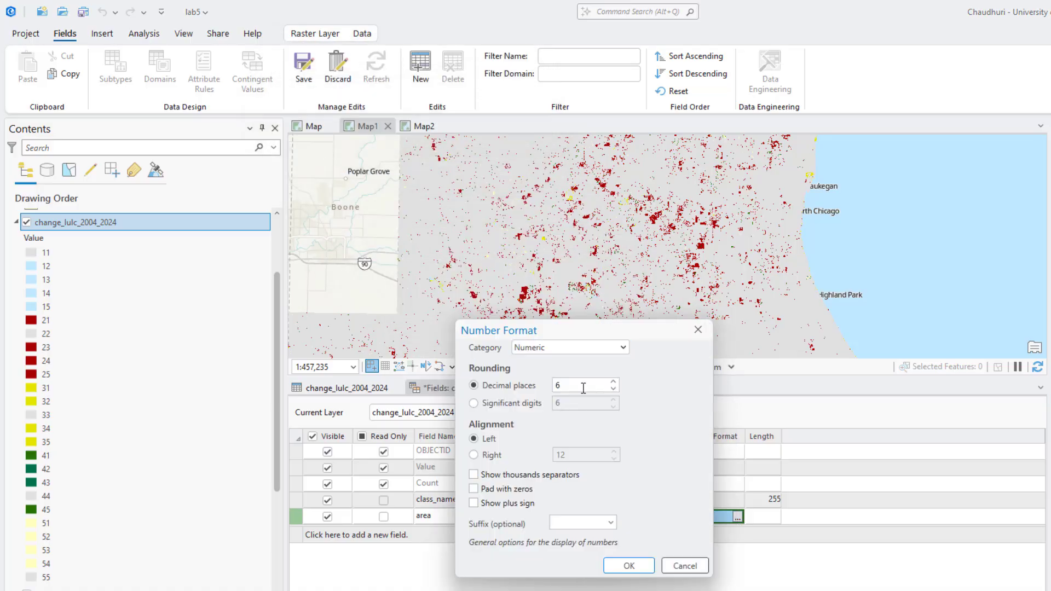
{"action": "type", "text": "2"}
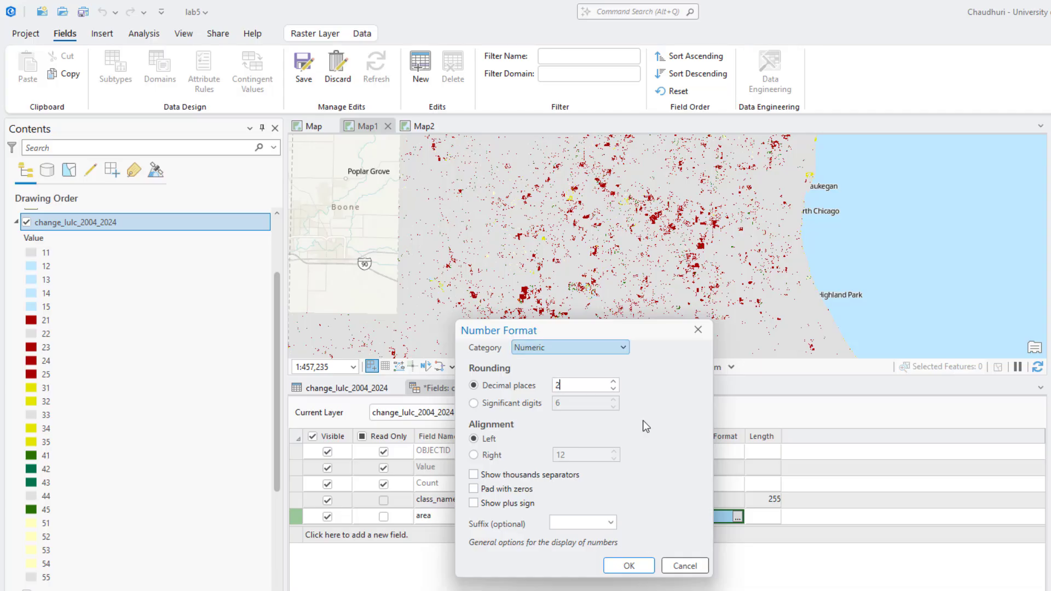
{"action": "left_click", "coordinate": [629, 565]}
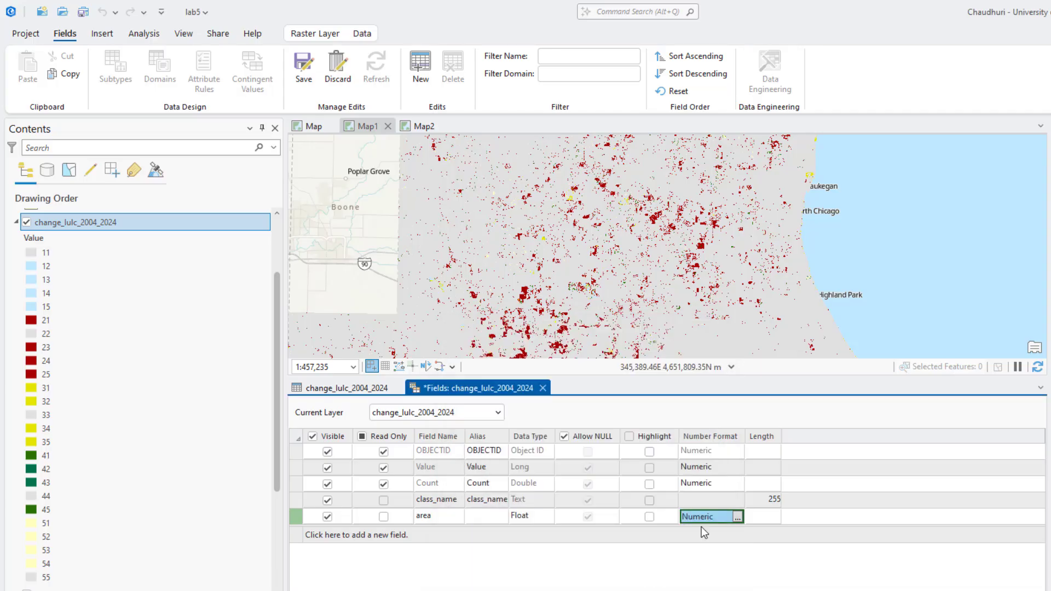
{"action": "left_click", "coordinate": [304, 67]}
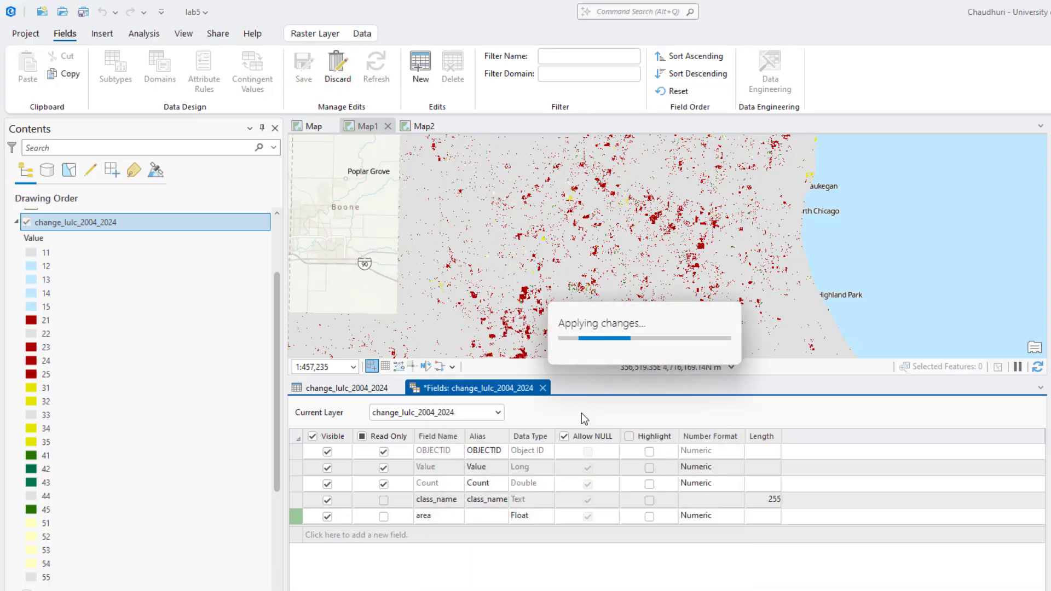
{"action": "left_click", "coordinate": [540, 387]}
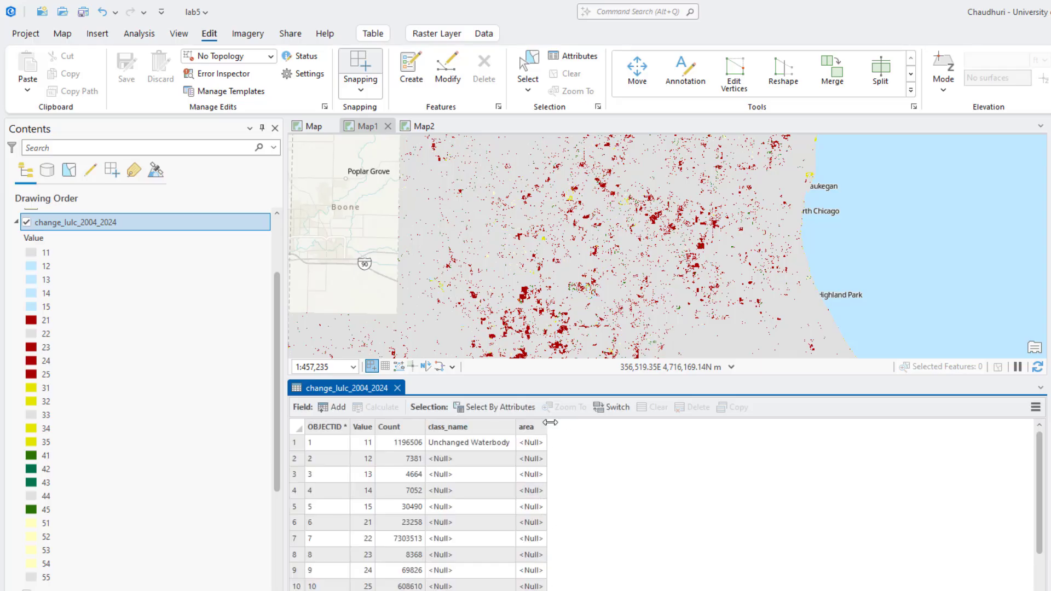
- Examine the change raster layer's source and raster information in its layer properties
{"action": "left_click", "coordinate": [470, 539]}
{"action": "right_click", "coordinate": [66, 229]}
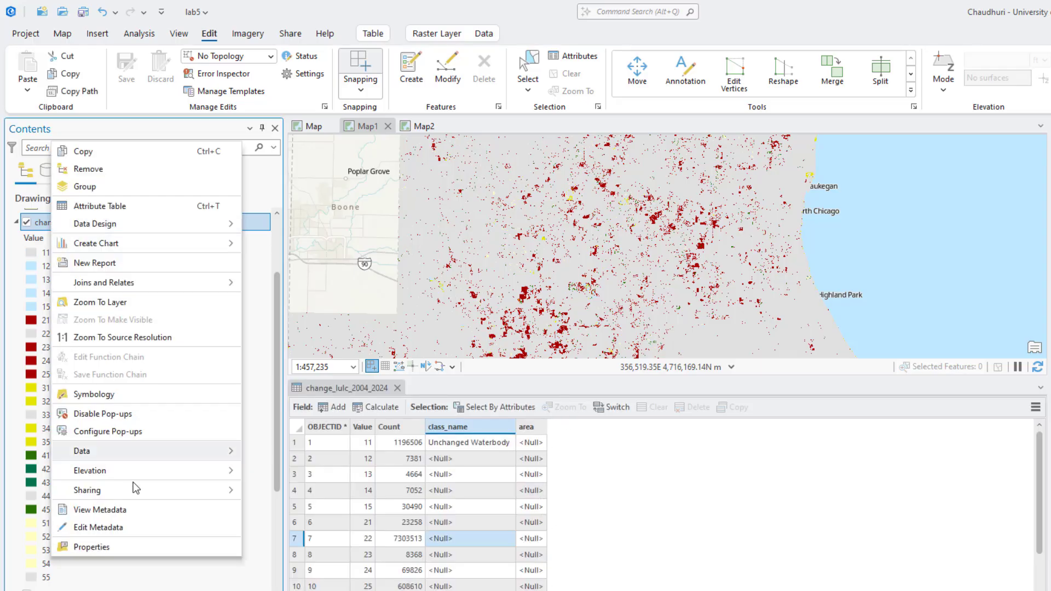
{"action": "left_click", "coordinate": [112, 547]}
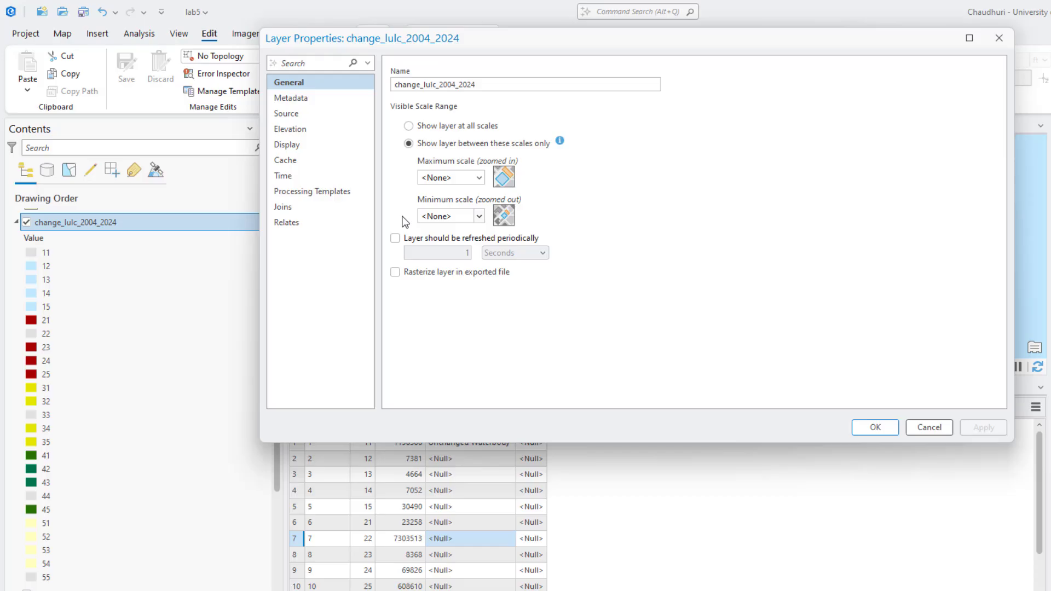
{"action": "left_click", "coordinate": [298, 116]}
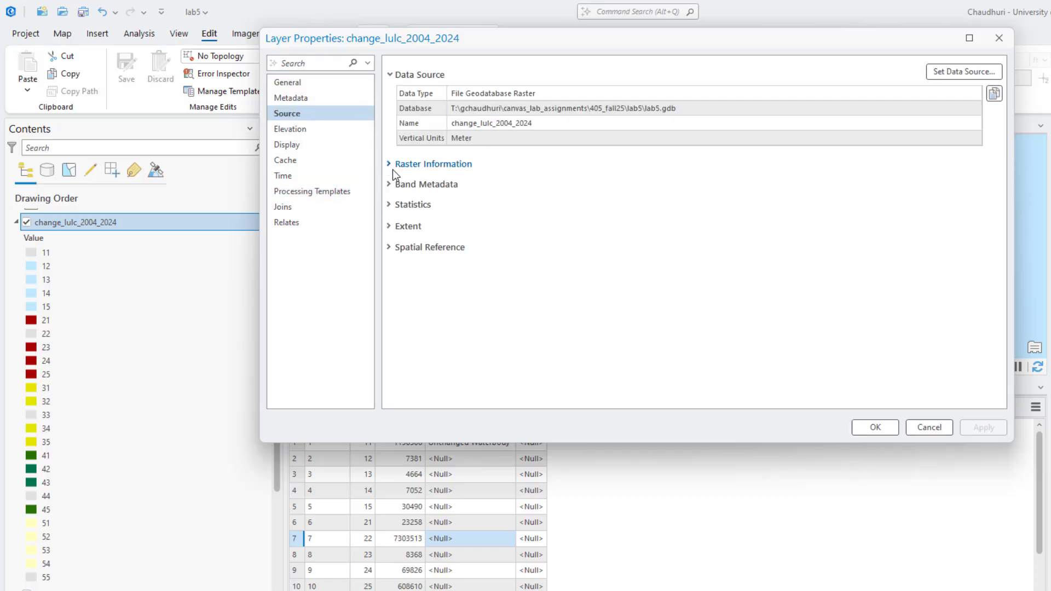
{"action": "left_click", "coordinate": [393, 167]}
{"action": "left_click", "coordinate": [999, 38]}
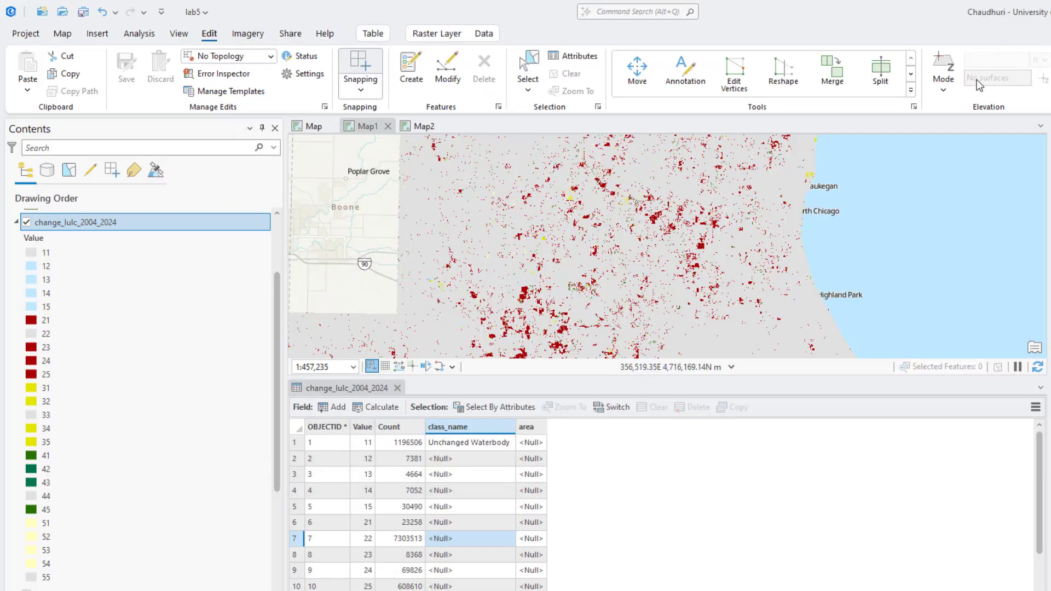
- Open Calculate Field for the area field of the change raster's table
{"action": "right_click", "coordinate": [533, 426]}
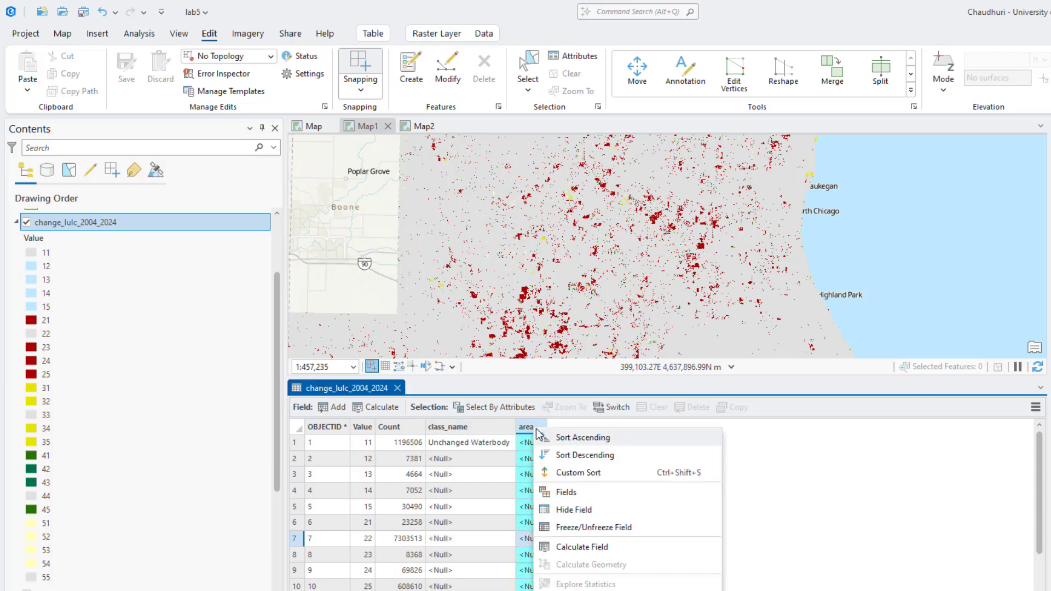
{"action": "left_click", "coordinate": [629, 547]}
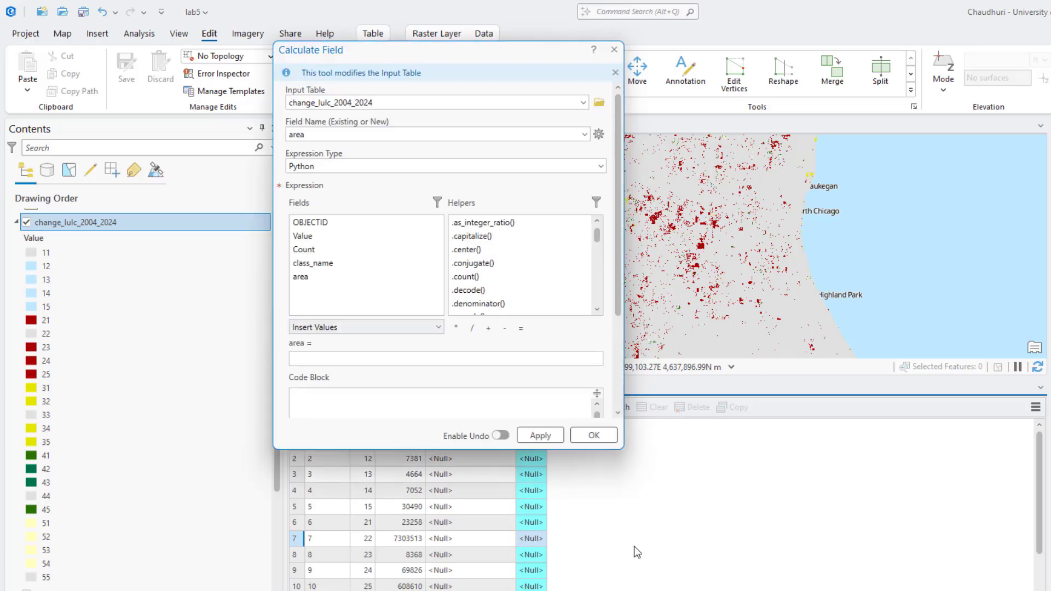